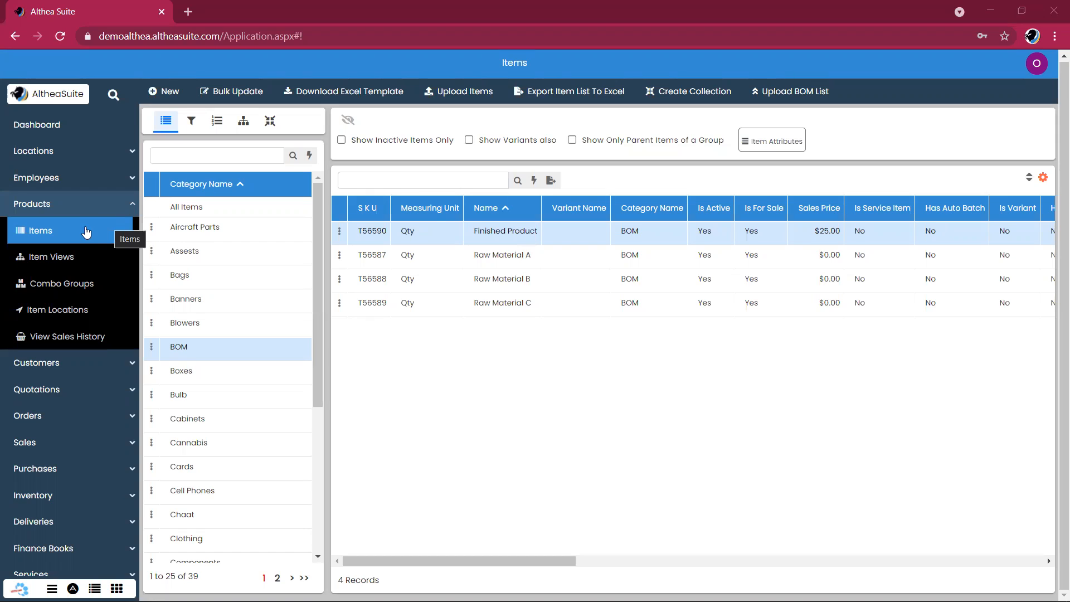
Start a new item named Chemical A in the BOM category and enable manual batches for it.
left_click(168, 96)
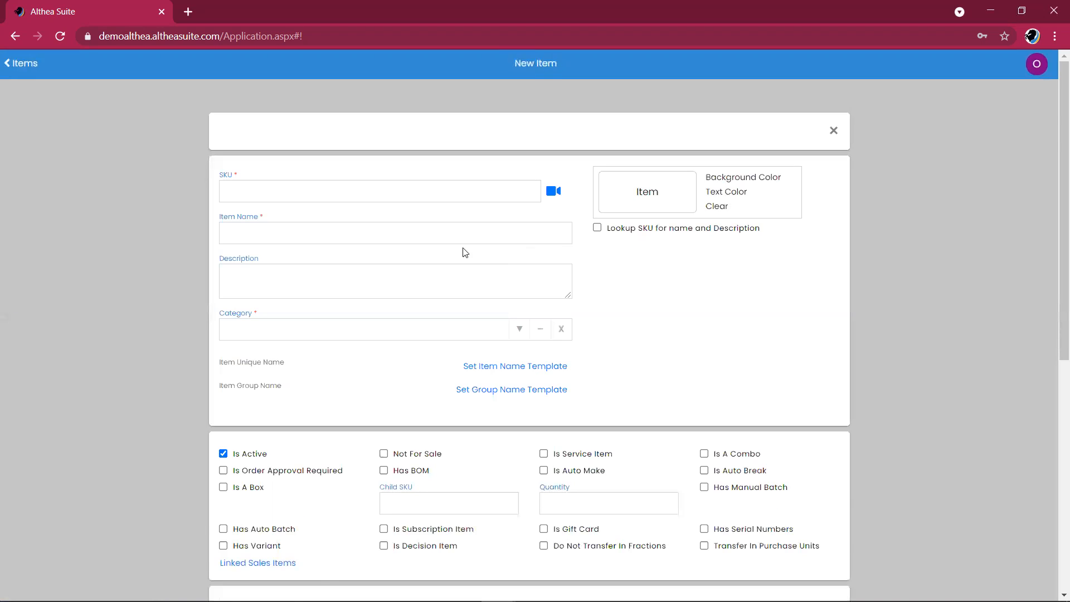
left_click(415, 230)
type("Ch")
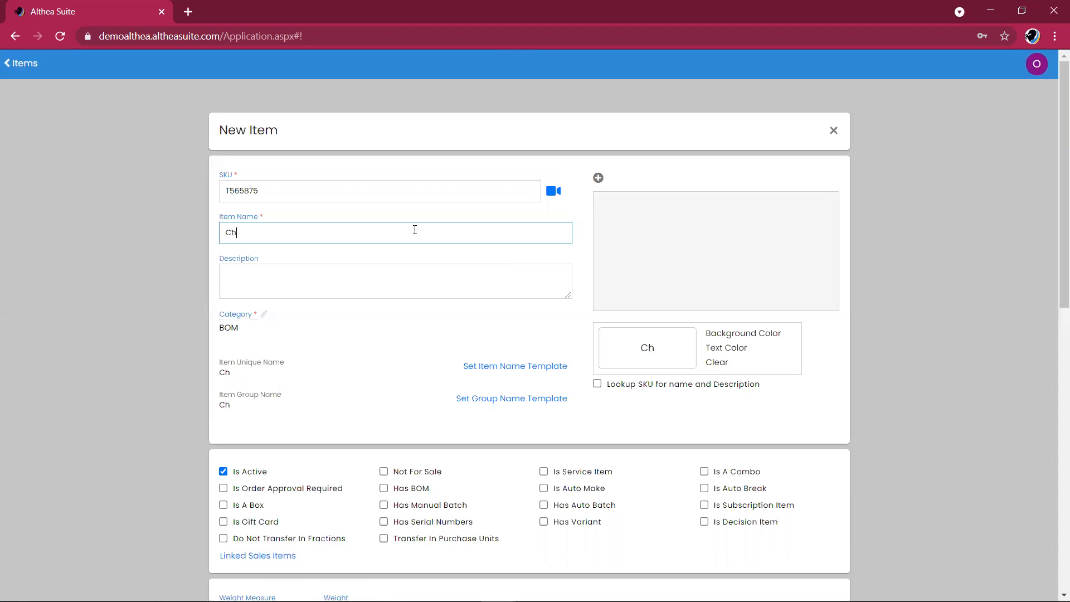
type("emica")
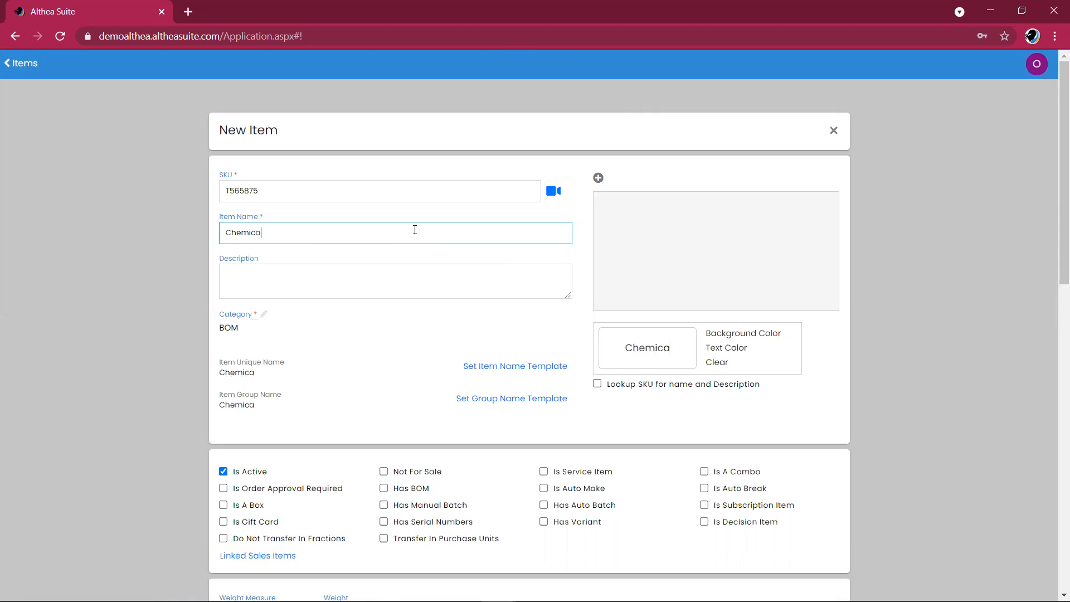
type("l A")
left_click_drag(1055, 206, 1055, 357)
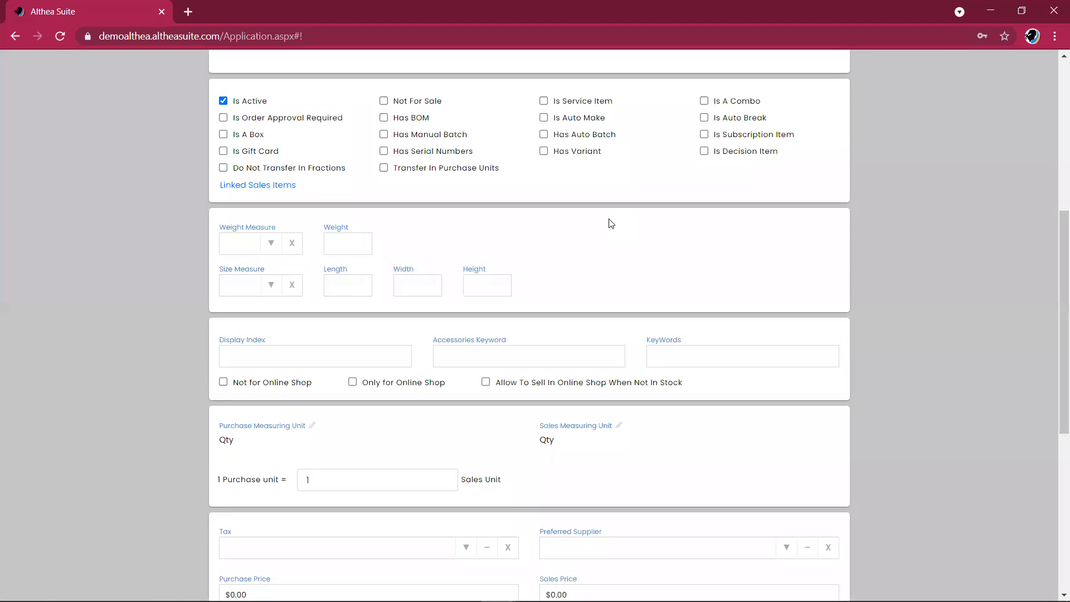
left_click(383, 135)
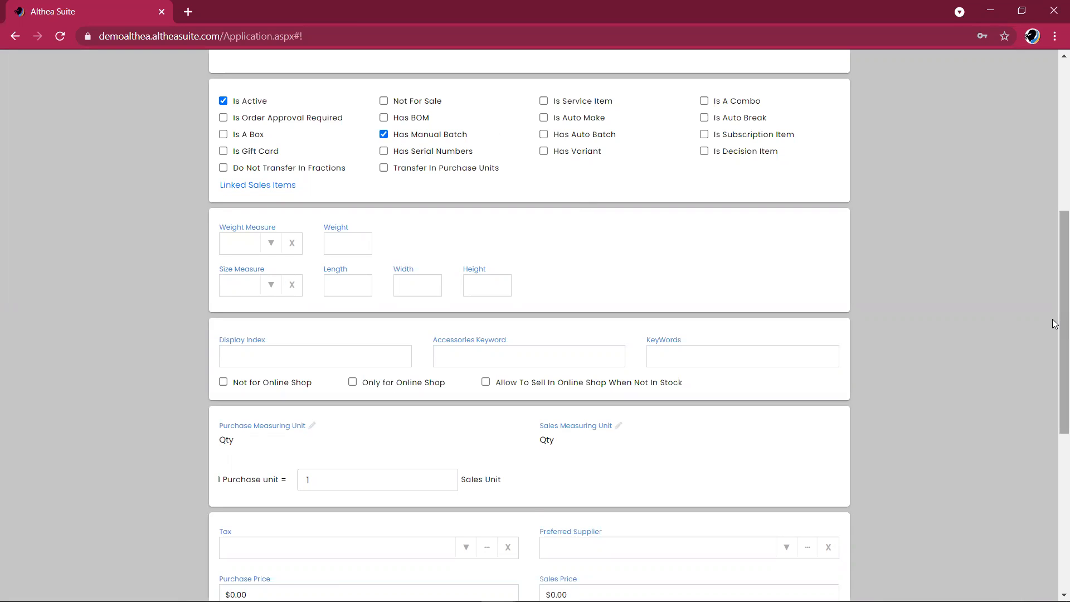
Set both the purchase and sales measuring units of the new item to Lbs.
left_click_drag(1055, 323, 1055, 444)
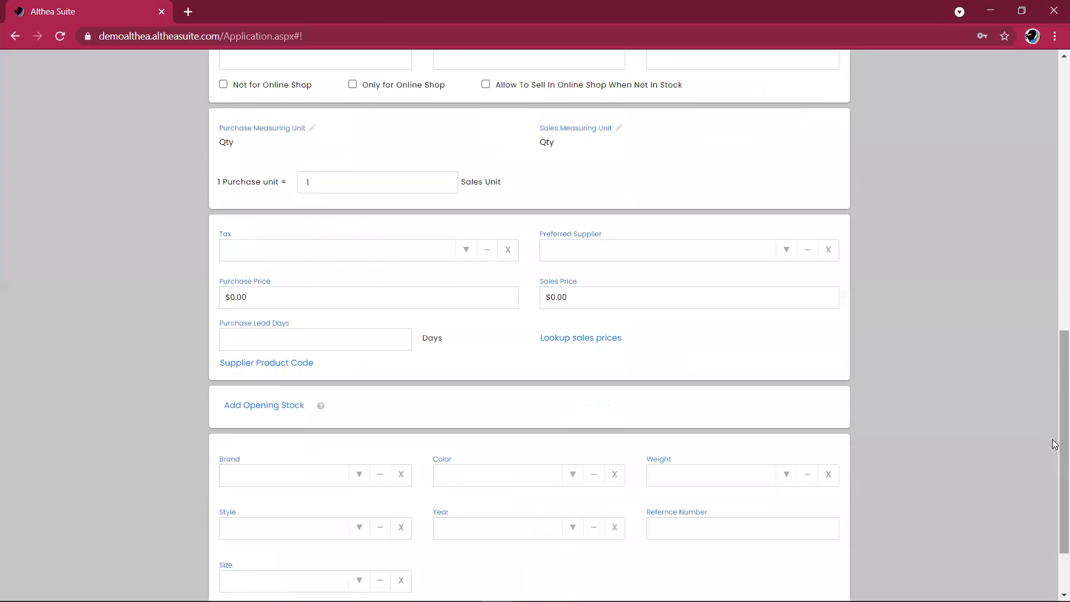
left_click(338, 139)
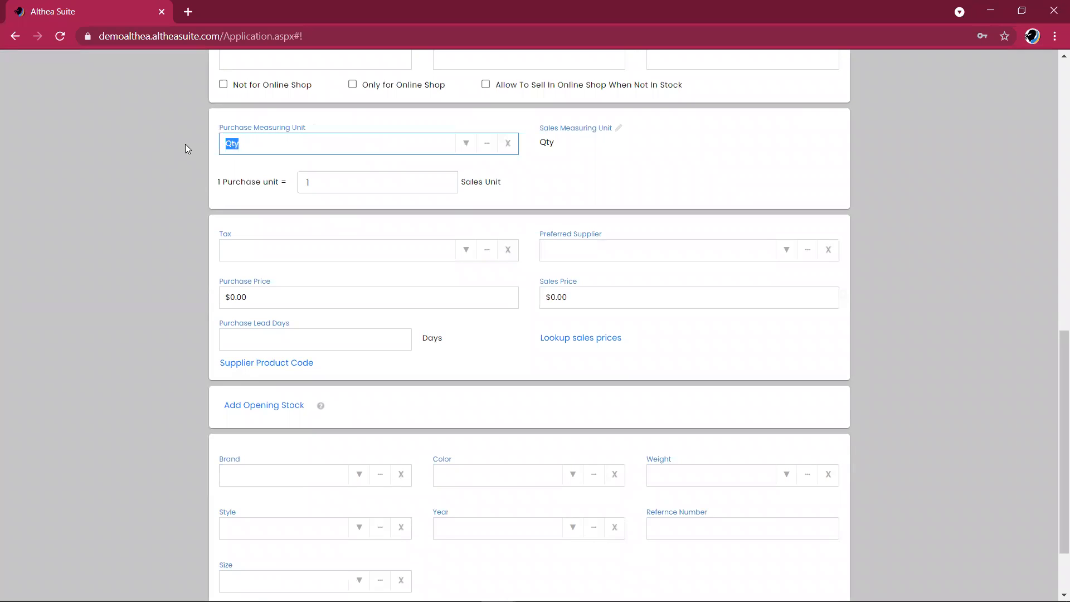
type("lbs")
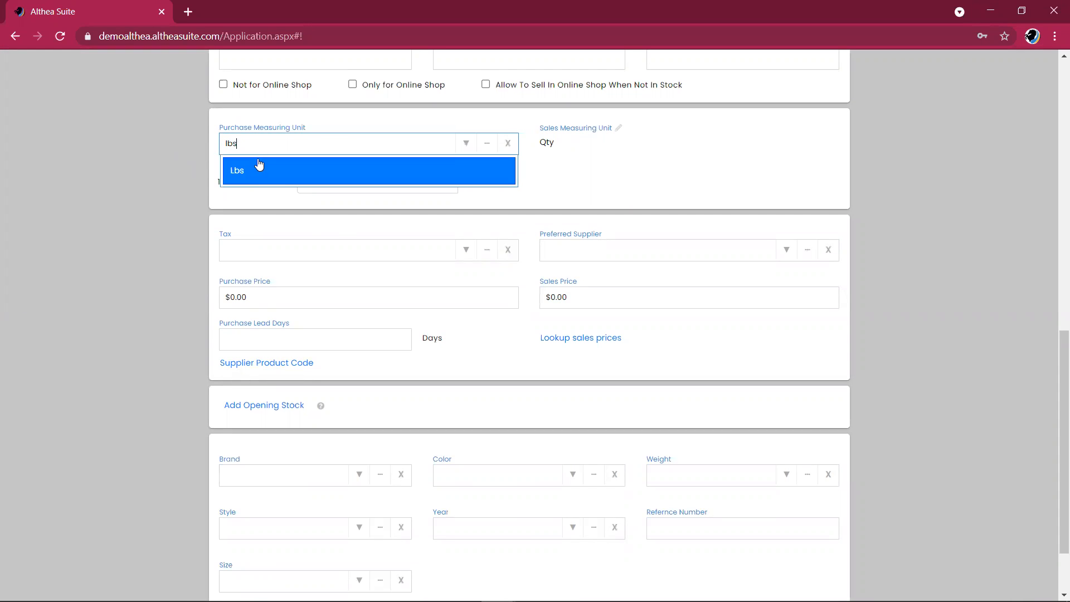
left_click(286, 173)
left_click(587, 151)
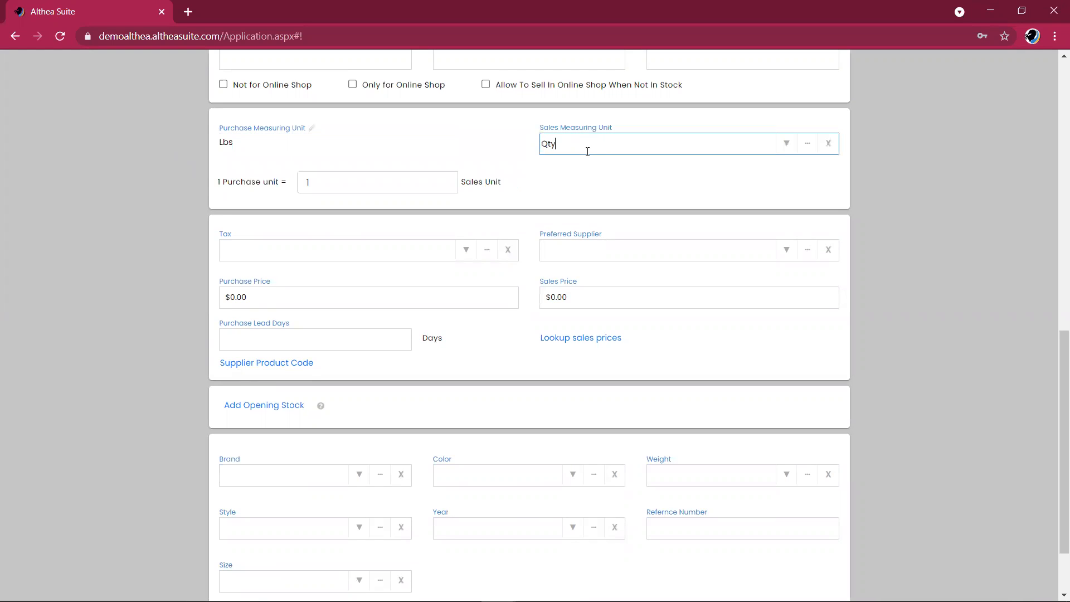
type("lbs")
left_click(609, 175)
Set the item's purchase price to 8.5 and save the new item.
left_click(372, 297)
type("8.5")
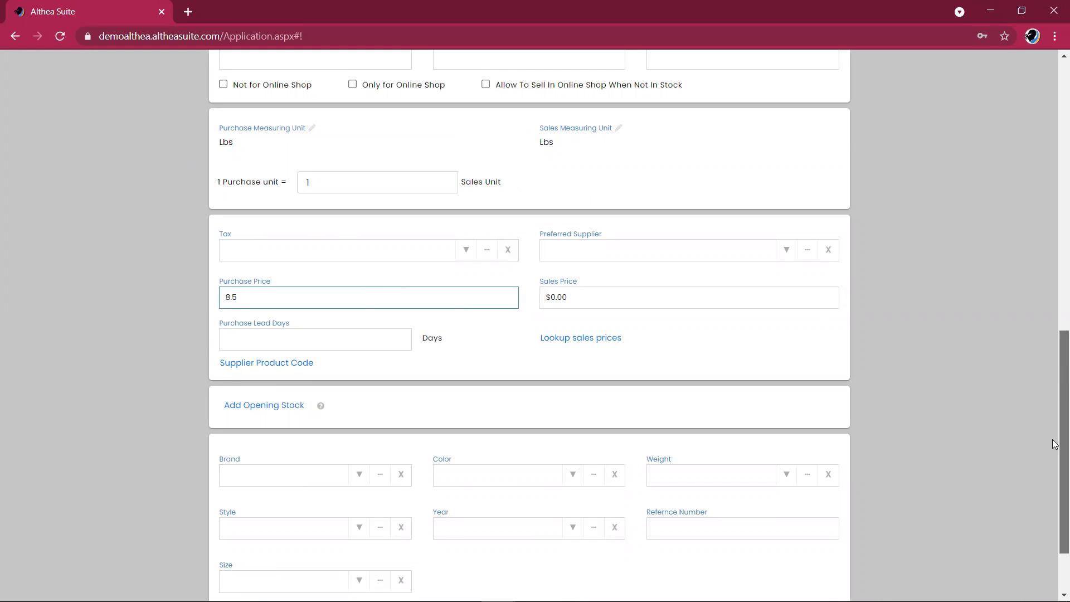
scroll(792, 526, "down", 2)
left_click(801, 559)
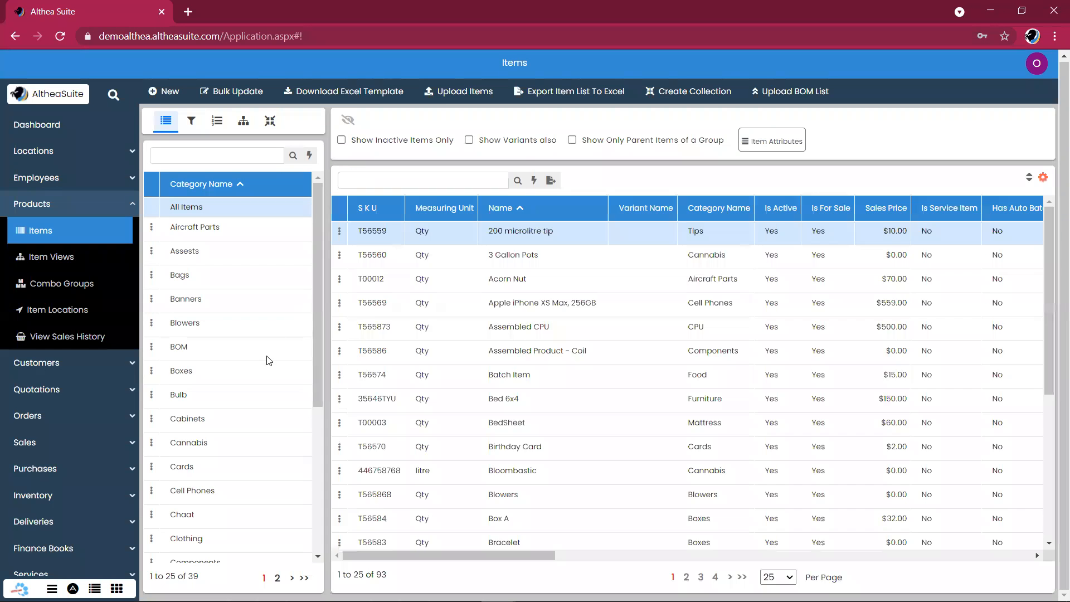
Open the Finished Product item from the BOM category for modification and bring up its bill of materials.
left_click(269, 360)
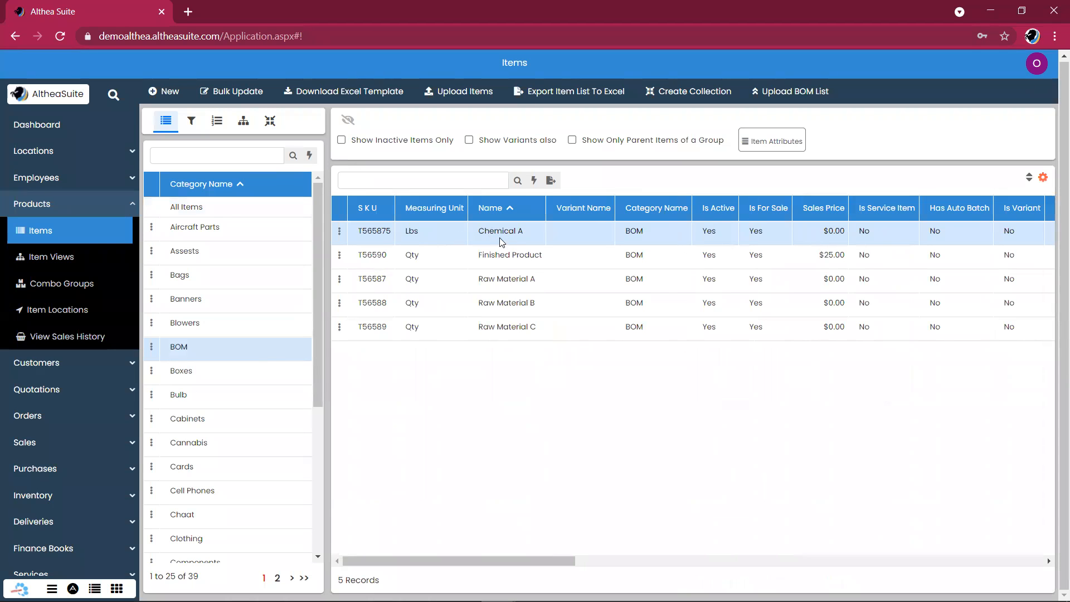
left_click(513, 277)
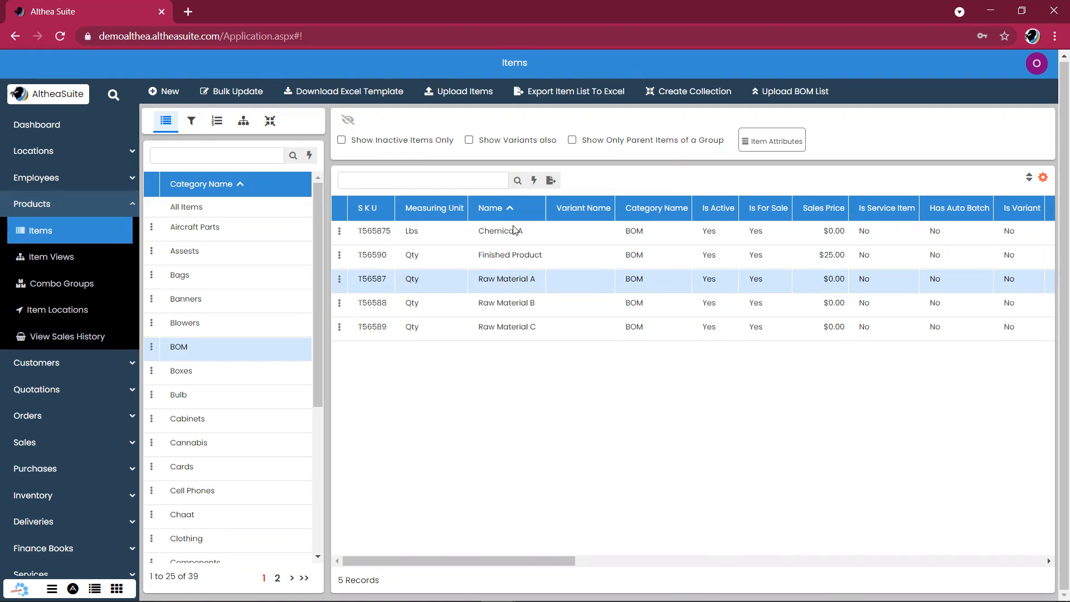
left_click(511, 256)
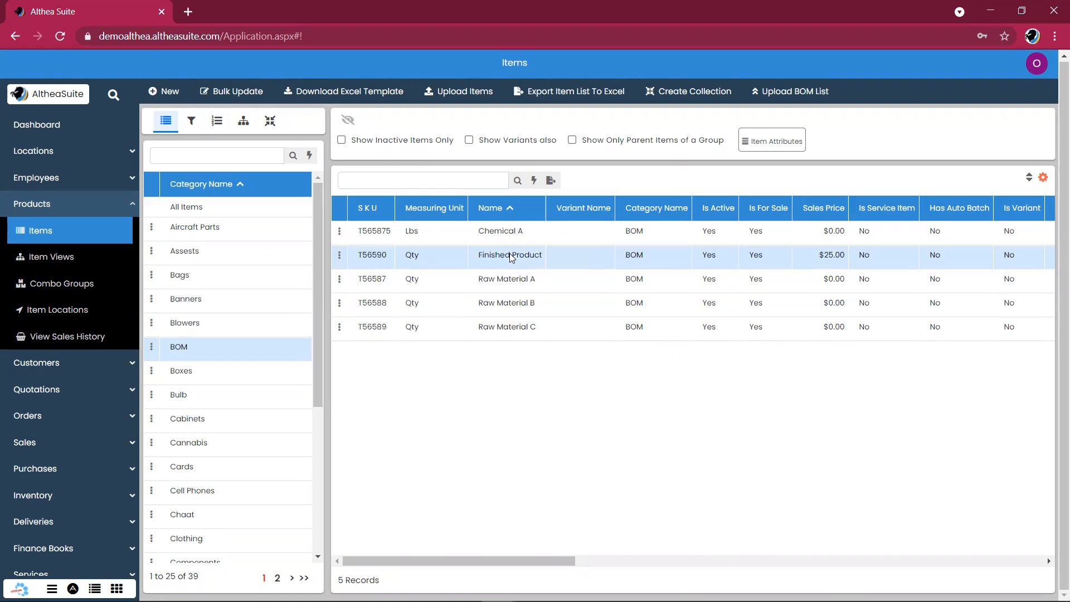
left_click(338, 252)
left_click(372, 246)
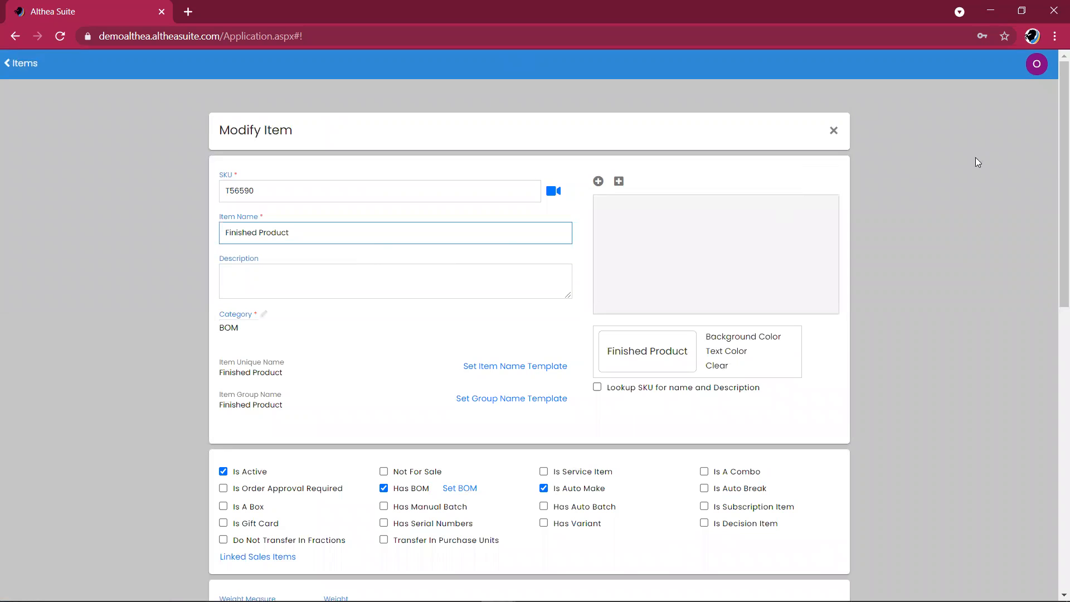
scroll(1053, 234, "down", 3)
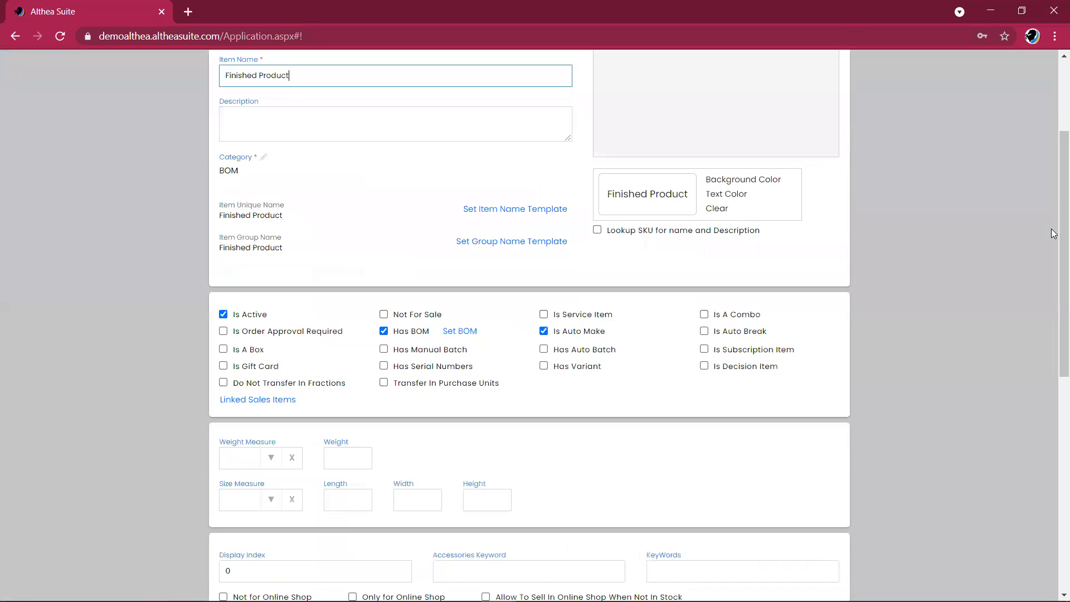
left_click(456, 336)
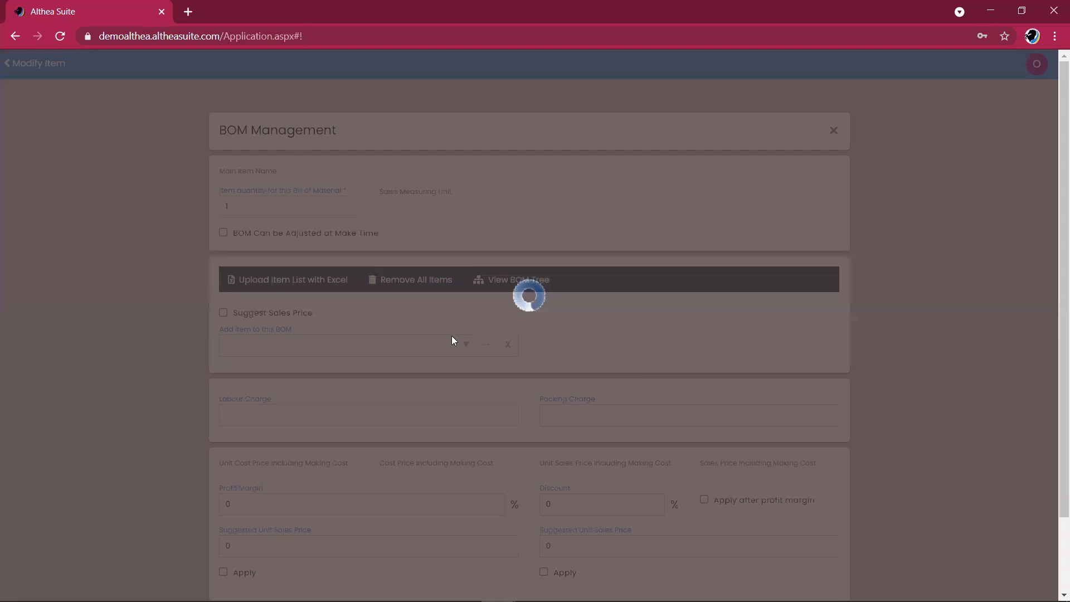
Add Chemical A as a component of the Finished Product's bill of materials.
scroll(475, 312, "down", 2)
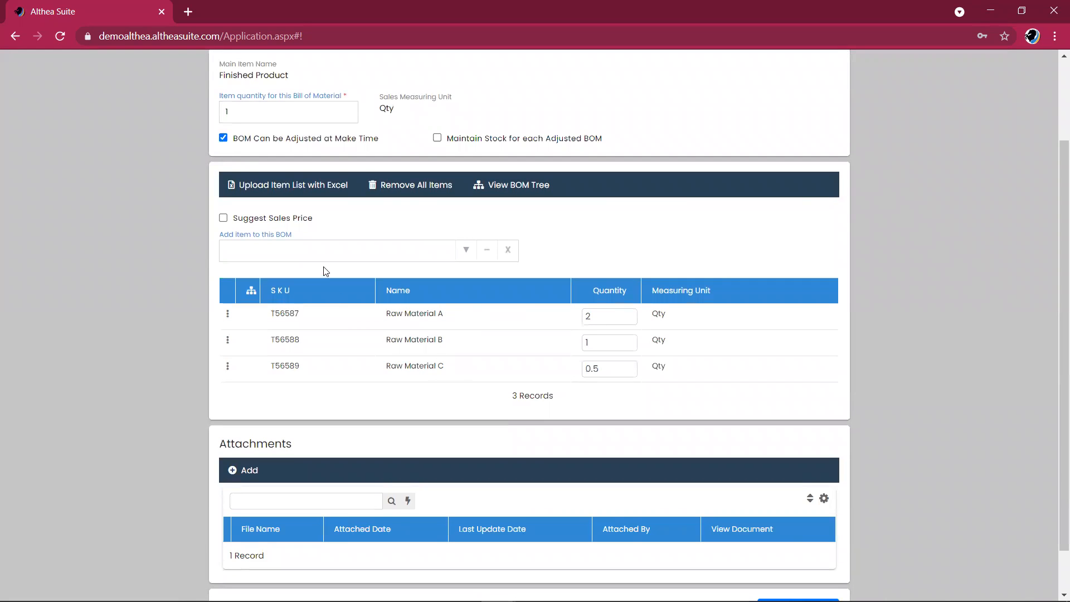
left_click(325, 248)
type("chemica")
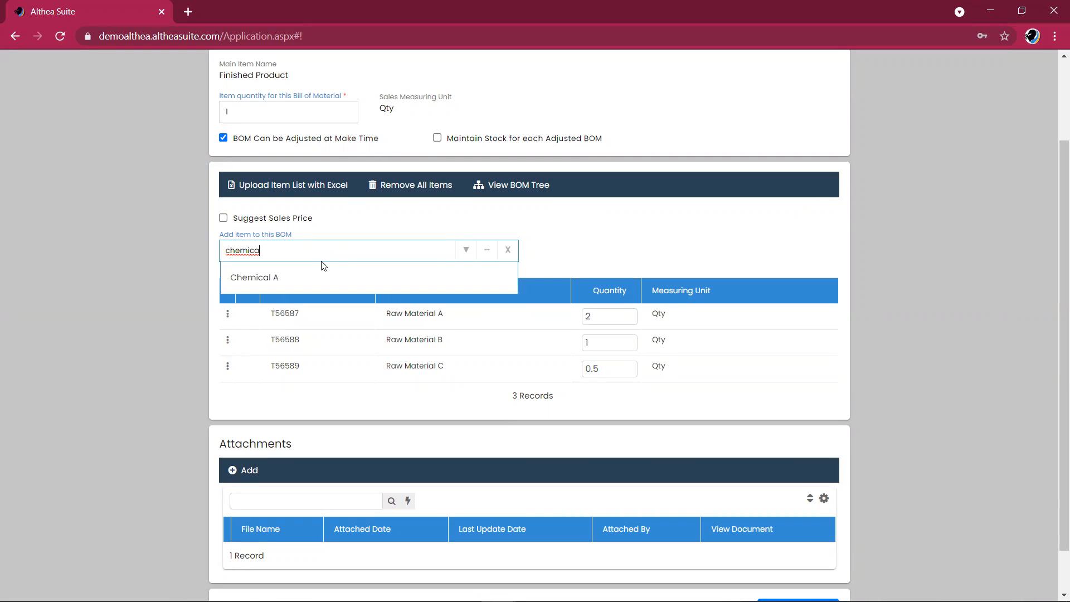
left_click(324, 269)
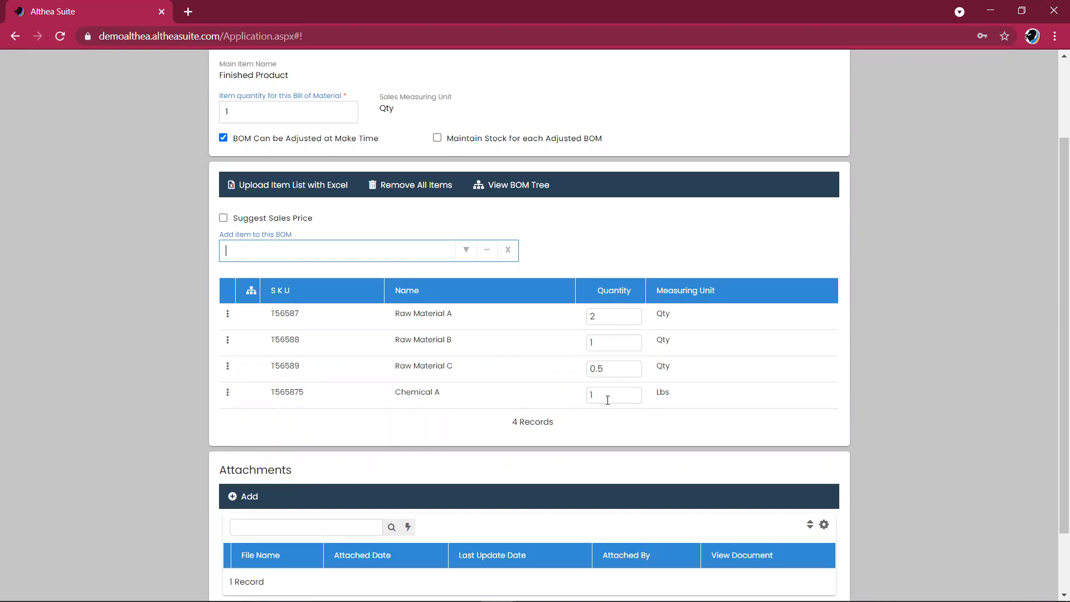
Confirm the bill of materials and save the modified Finished Product item.
scroll(1055, 316, "down", 2)
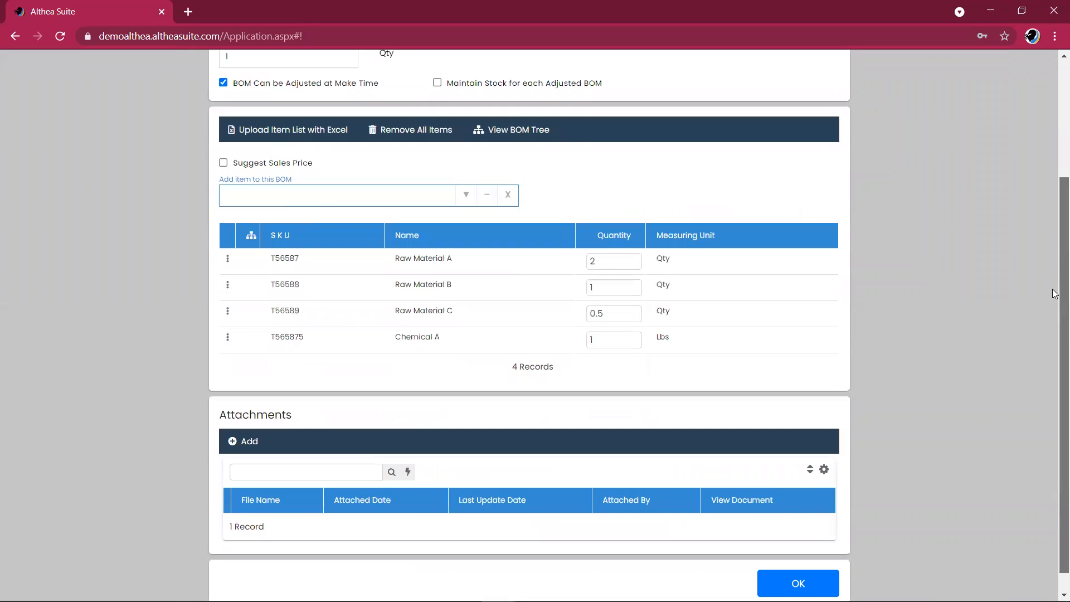
left_click(801, 560)
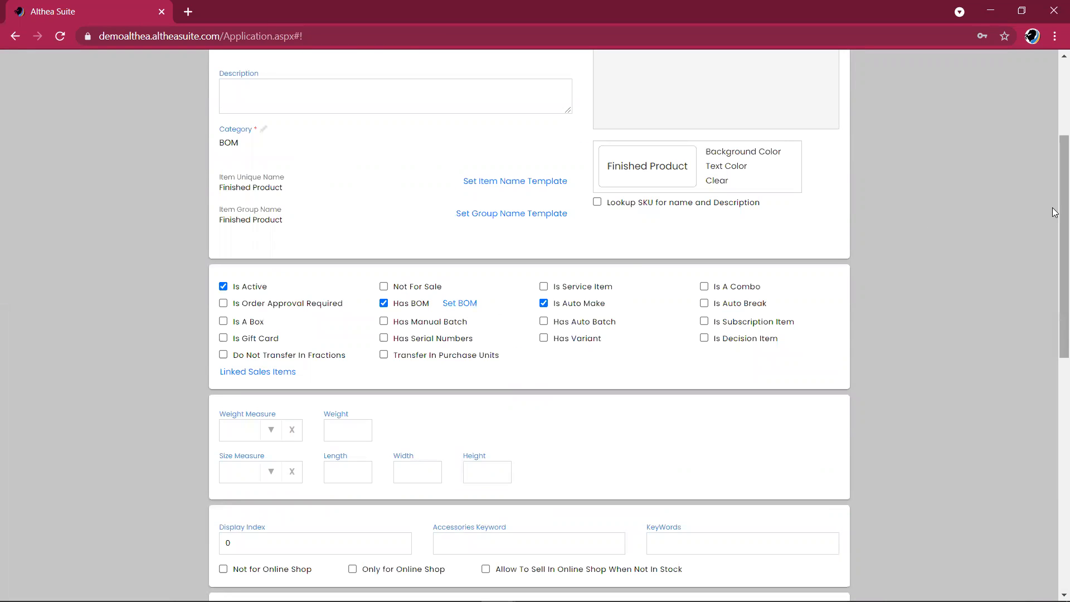
left_click_drag(1059, 208, 1050, 458)
left_click(814, 551)
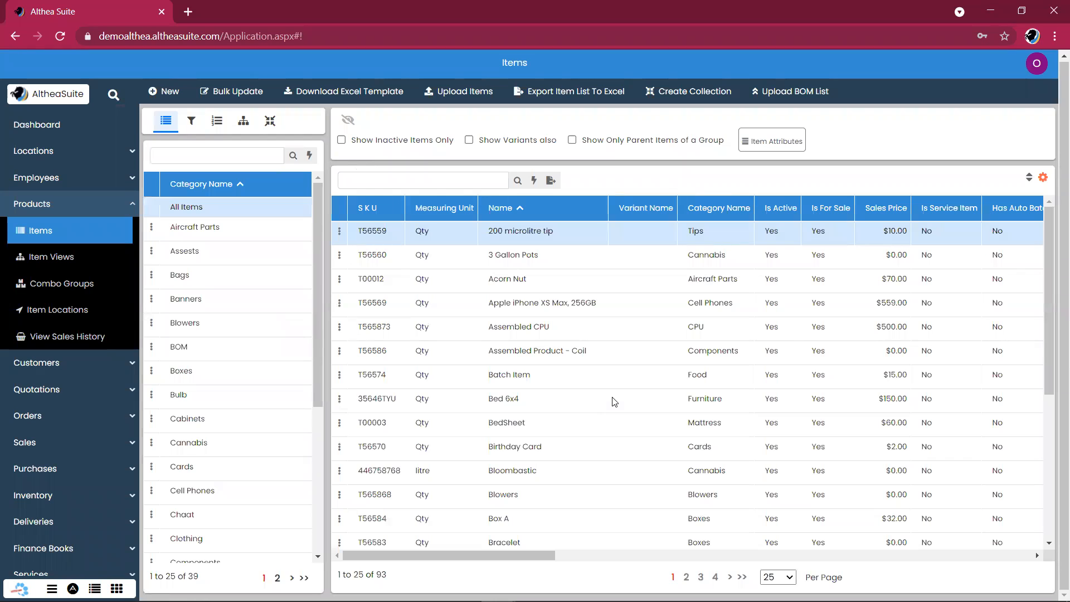
List the items in the BOM category and select Finished Product.
left_click(221, 356)
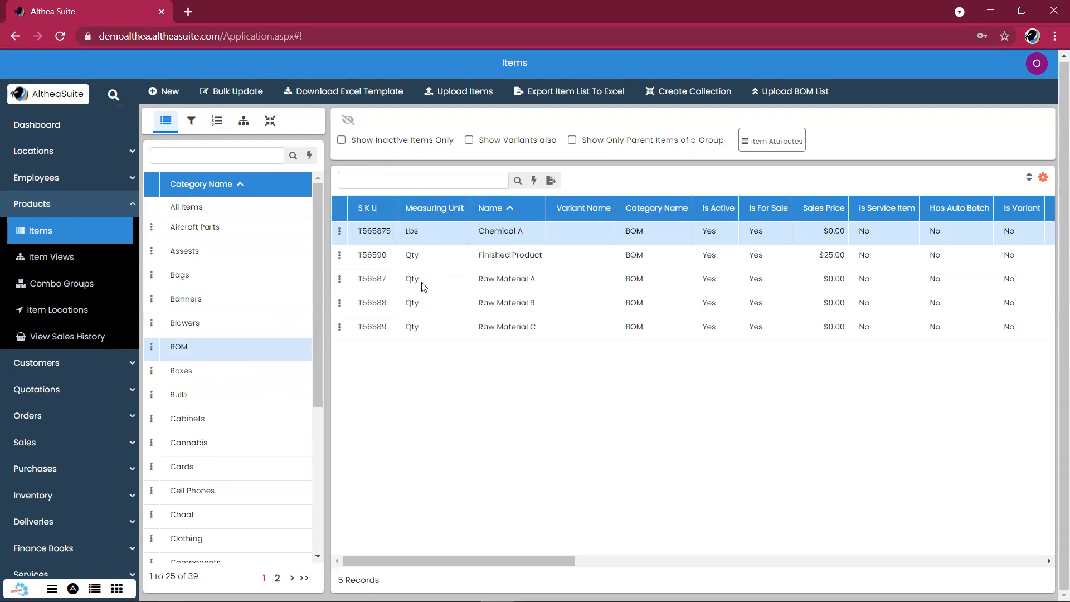
left_click(458, 259)
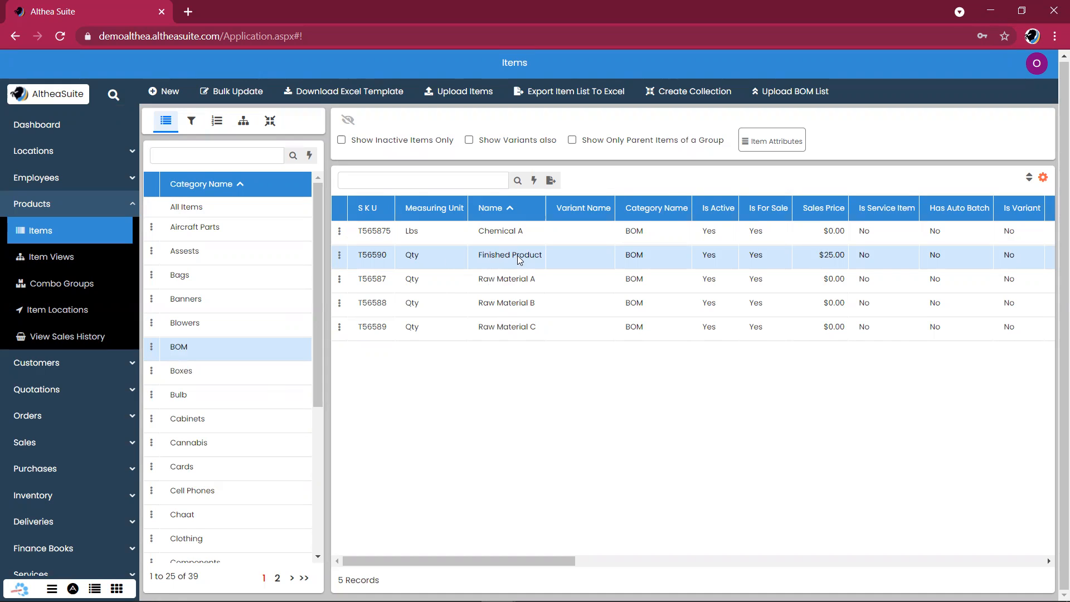
Create a new purchase for the California Store and choose its supplier.
left_click(89, 205)
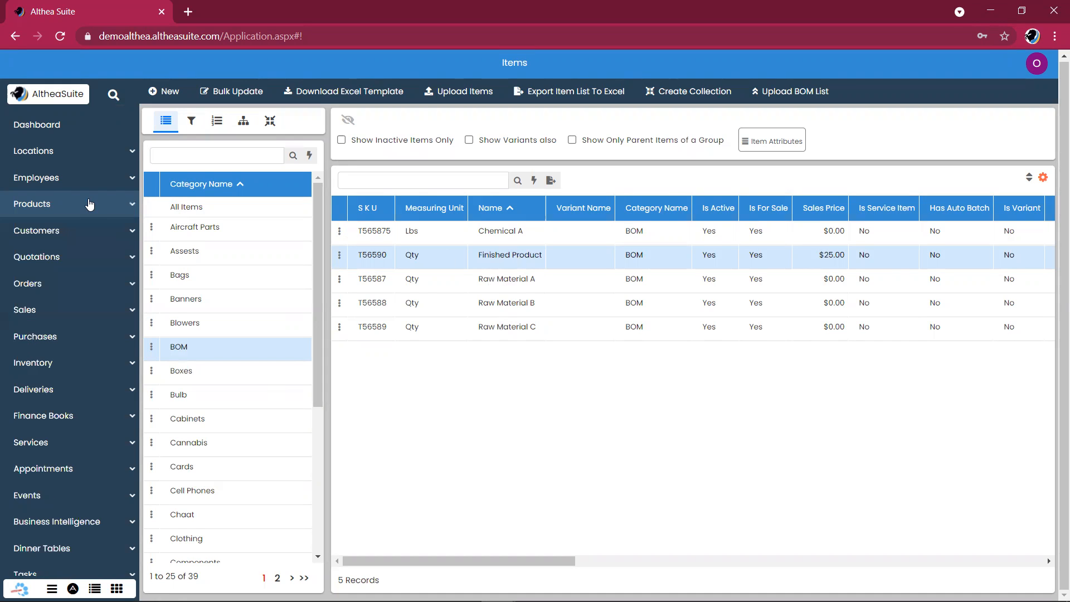
scroll(100, 297, "down", 2)
left_click(98, 298)
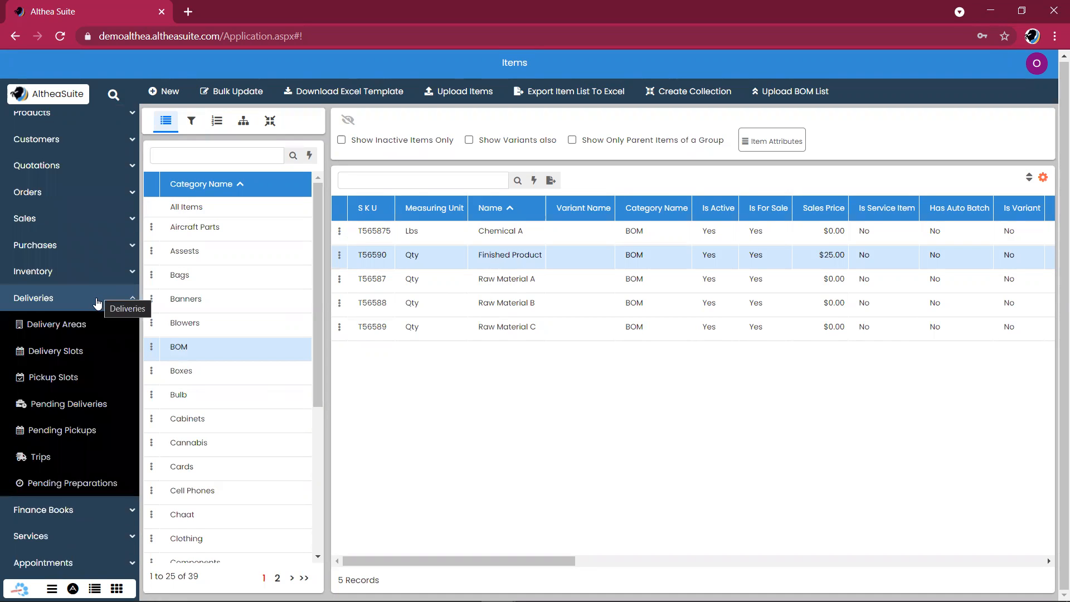
left_click(98, 303)
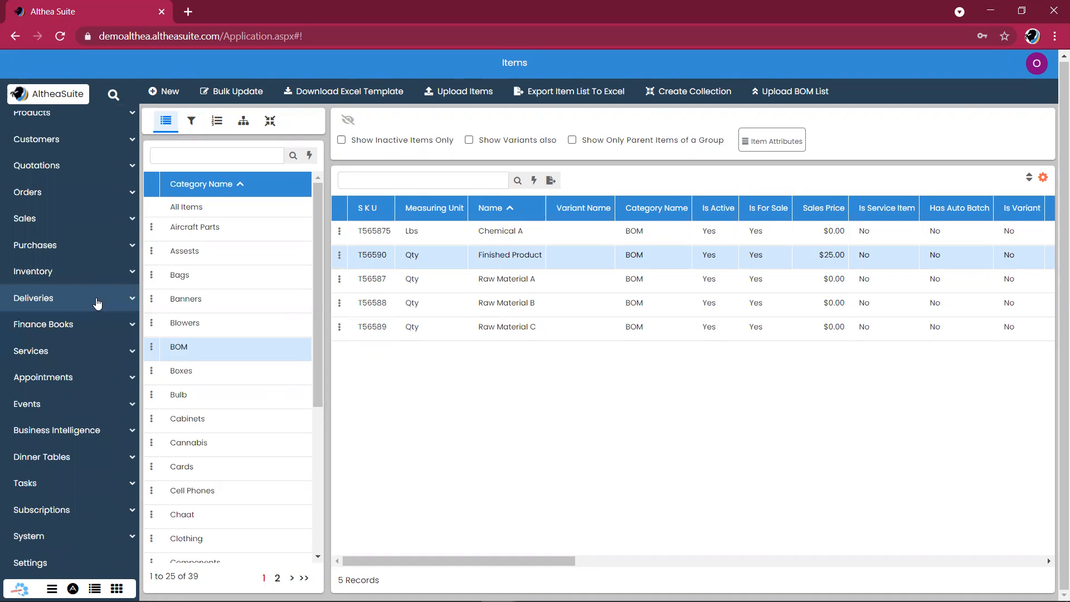
left_click(83, 249)
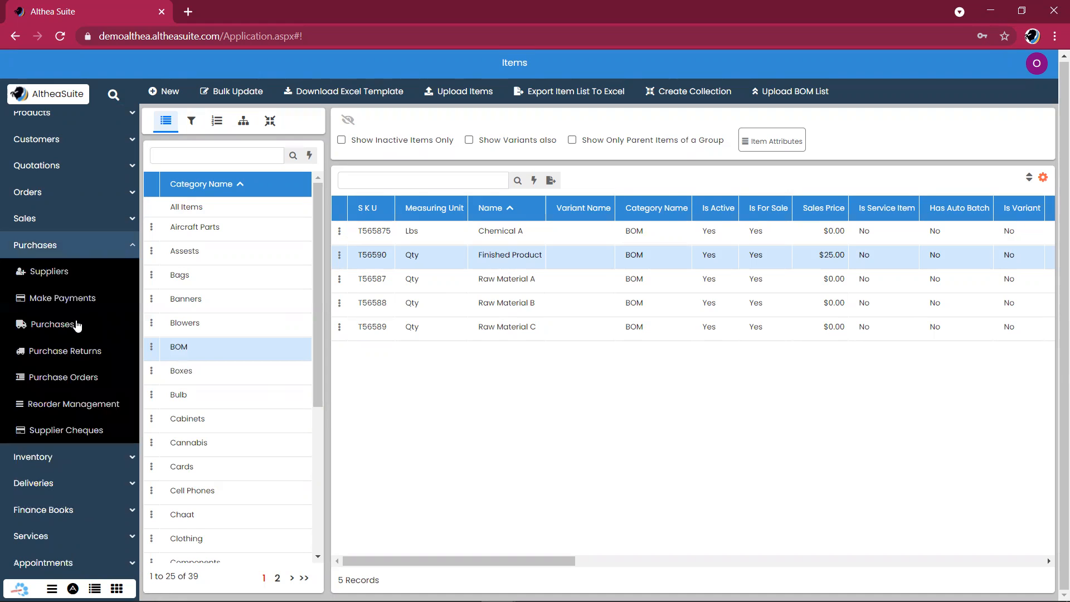
left_click(77, 325)
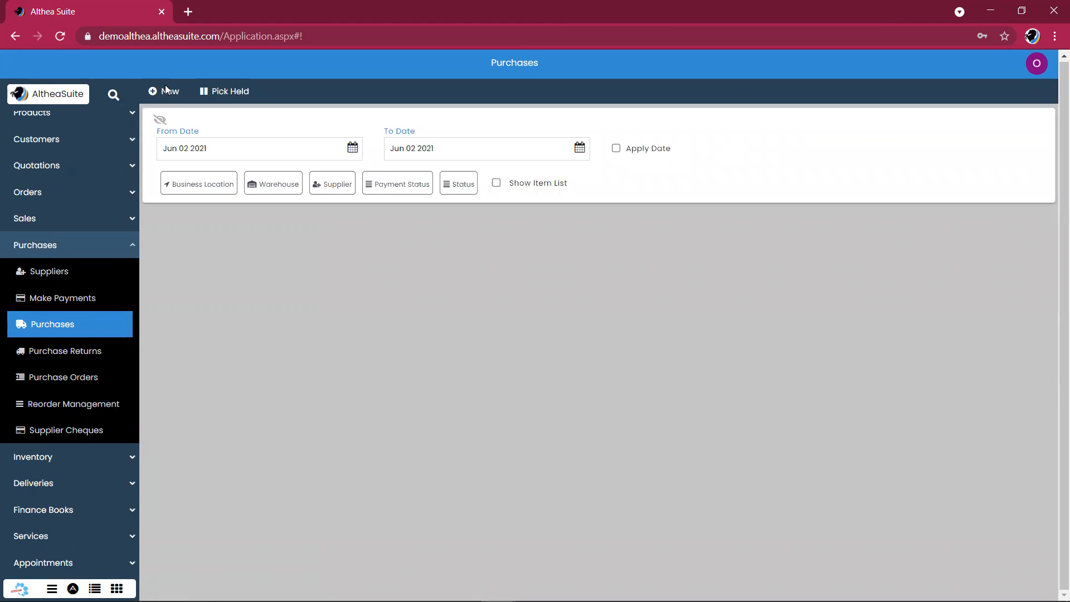
left_click(166, 90)
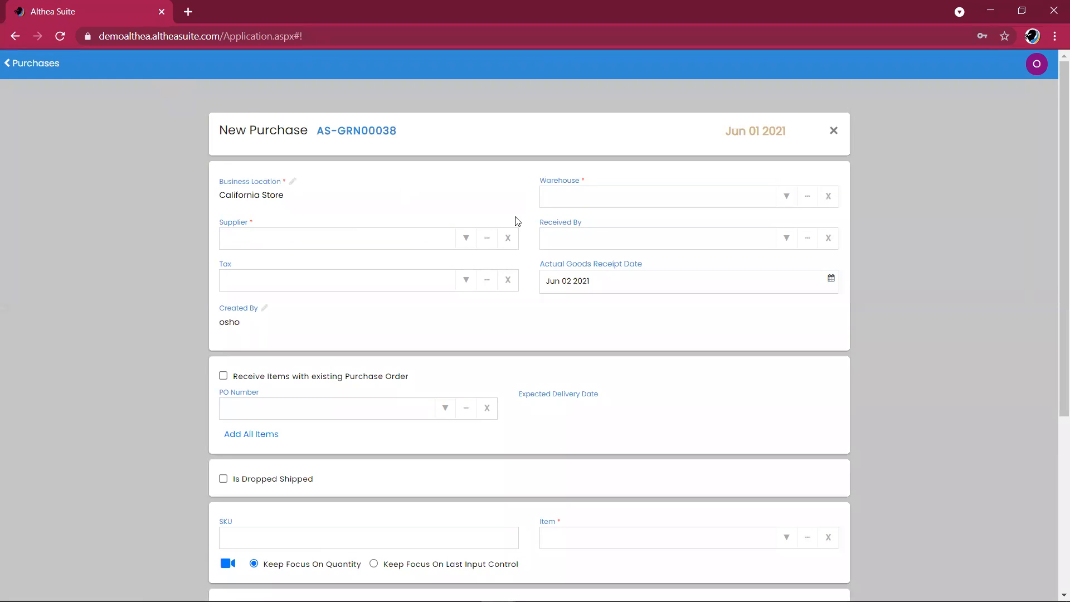
left_click(467, 238)
left_click(466, 291)
Choose Chemical A as the item to receive on the new purchase.
left_click_drag(1056, 222, 1055, 367)
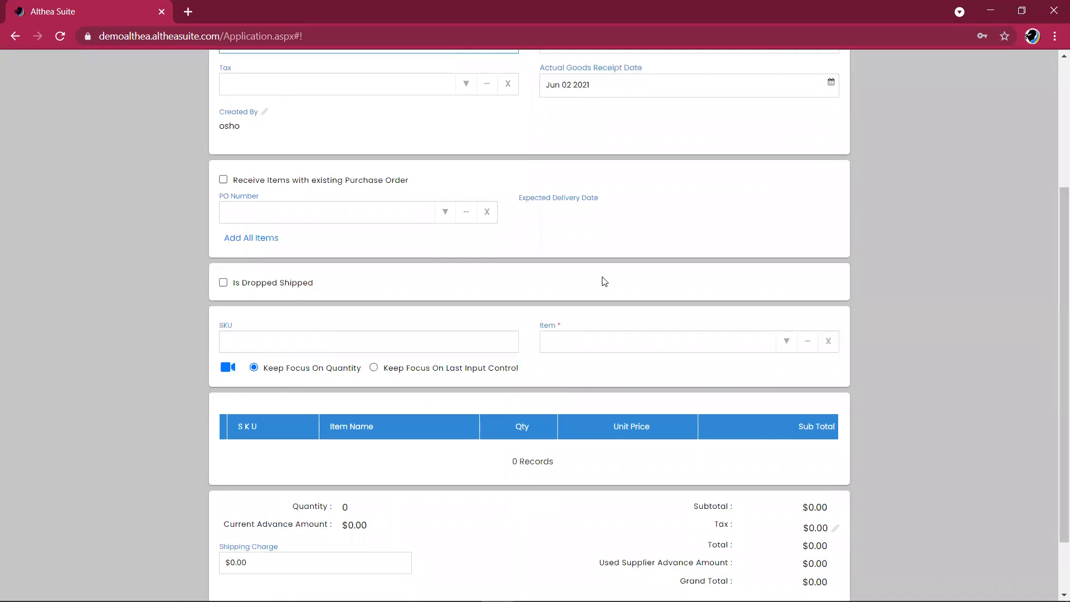
left_click(423, 342)
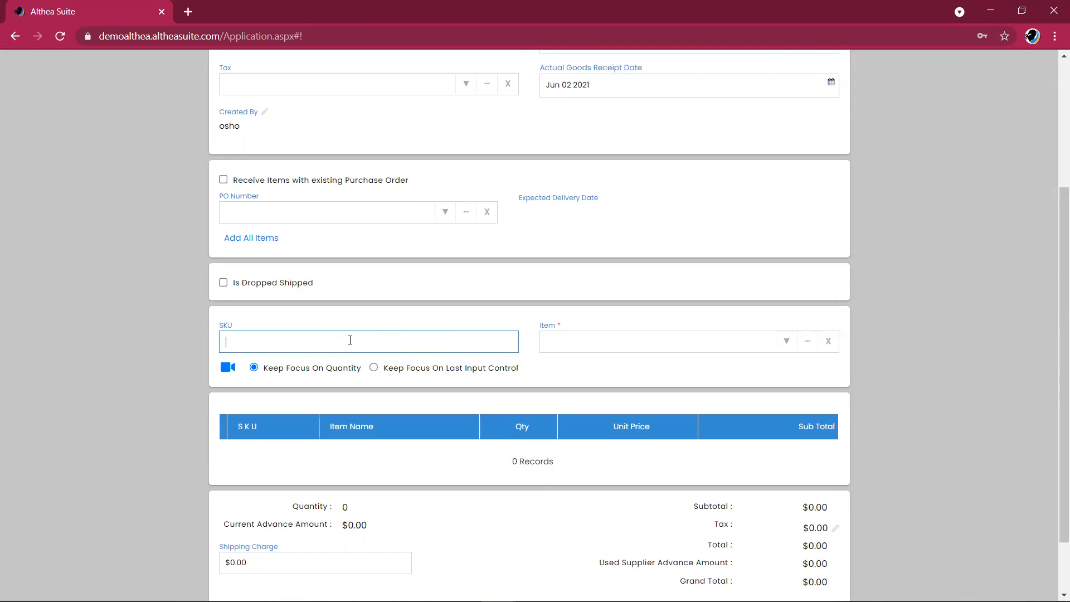
left_click(632, 350)
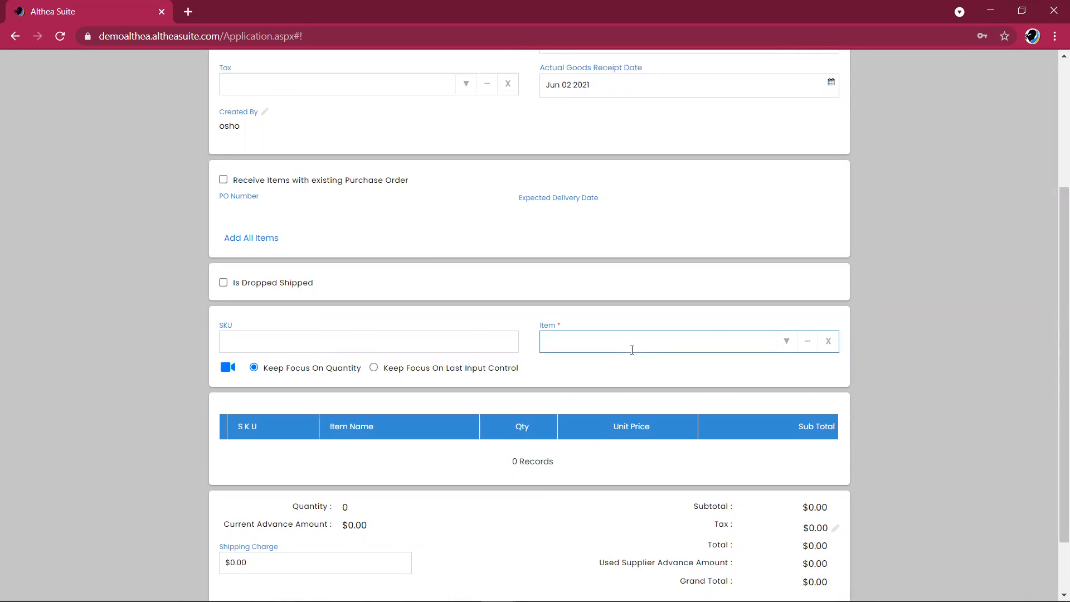
type("chemical")
left_click(623, 368)
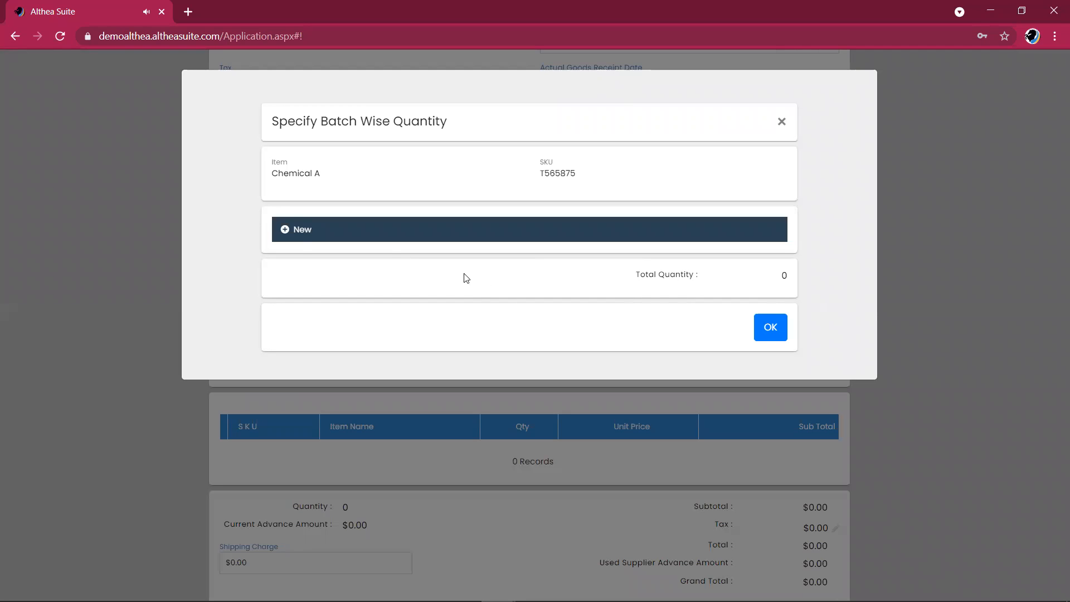
Add batch 54774 for Chemical A, manufactured on Apr 01 2021 and expiring 9 months after manufacture.
left_click(296, 232)
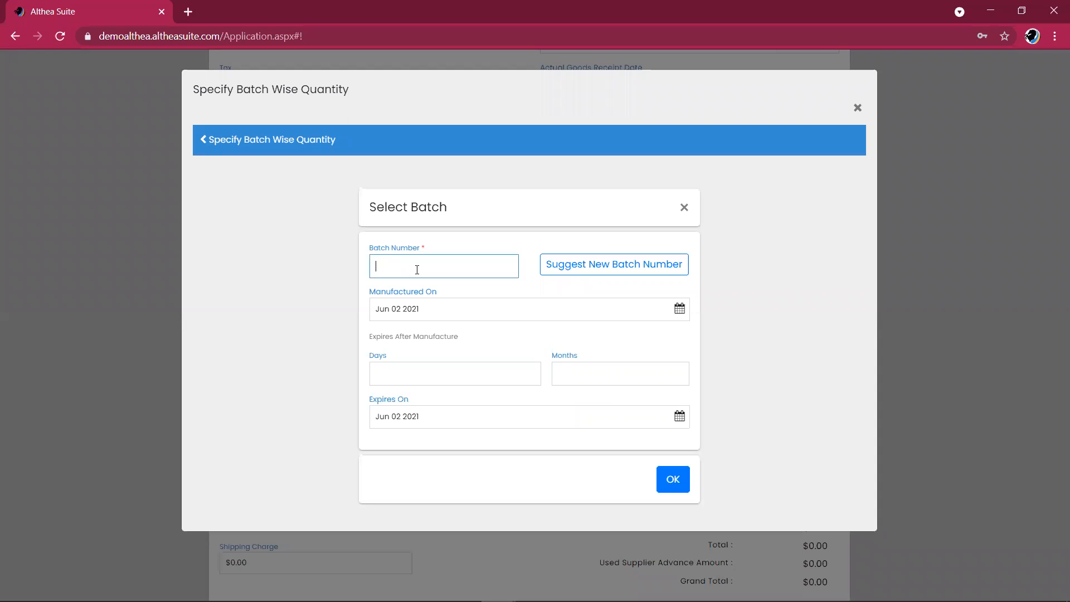
type("54774")
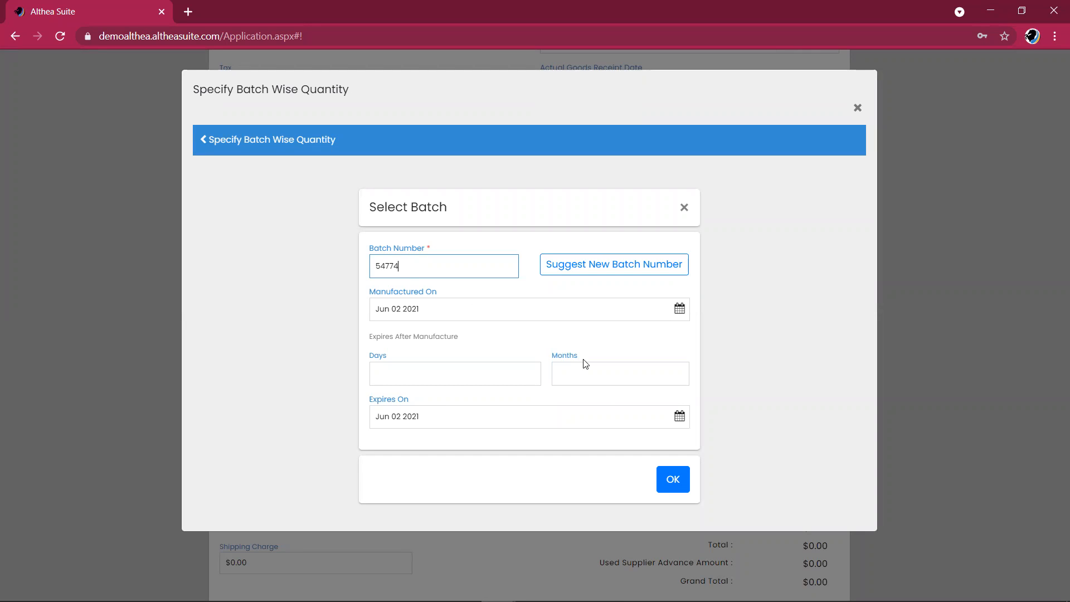
left_click(478, 304)
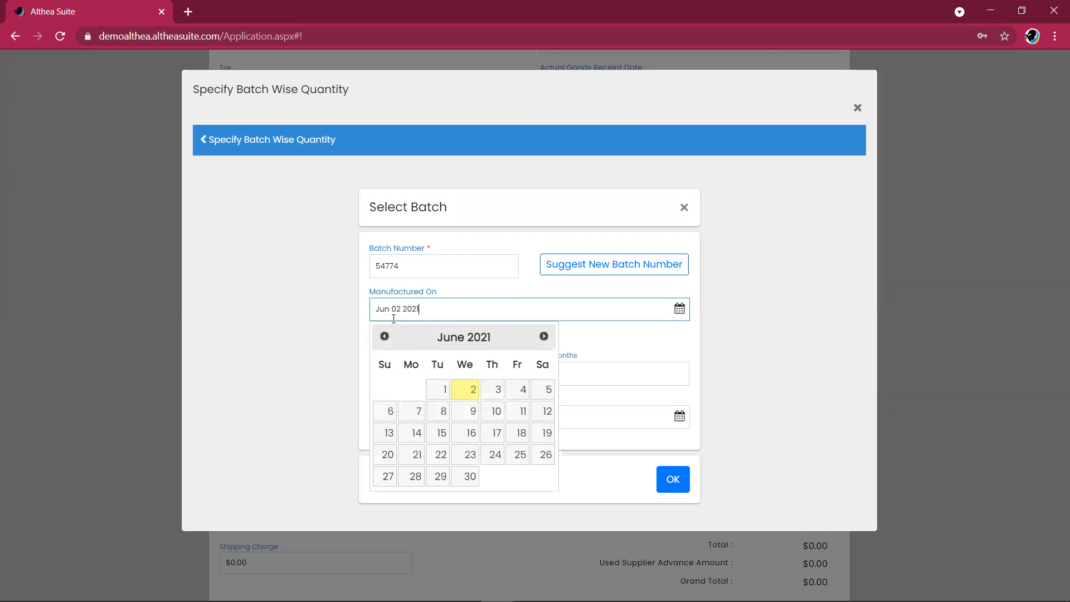
left_click(387, 336)
left_click(386, 335)
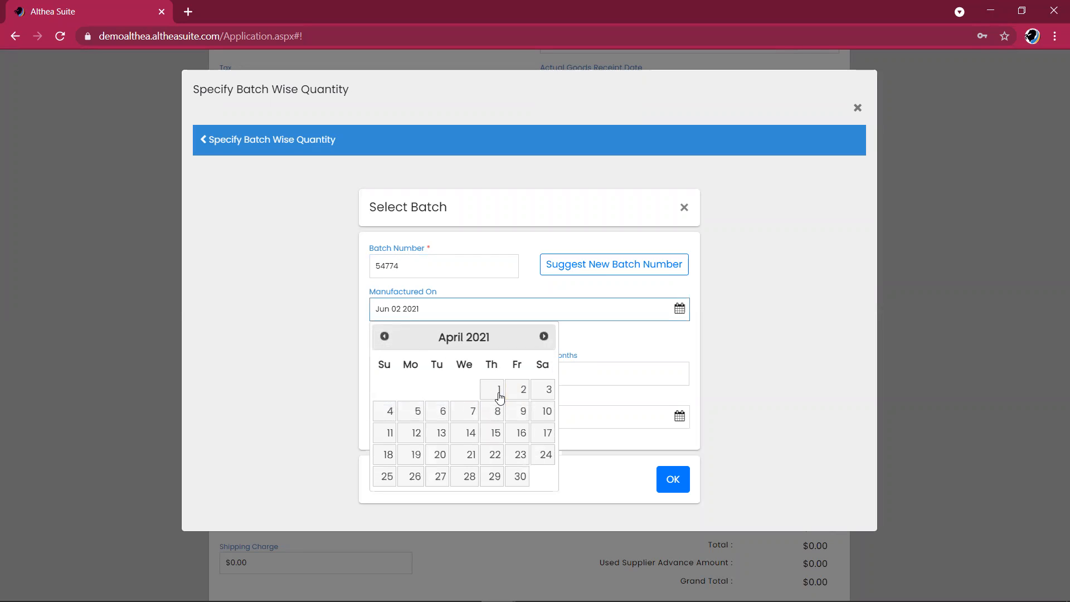
left_click(516, 394)
left_click(516, 395)
left_click(592, 375)
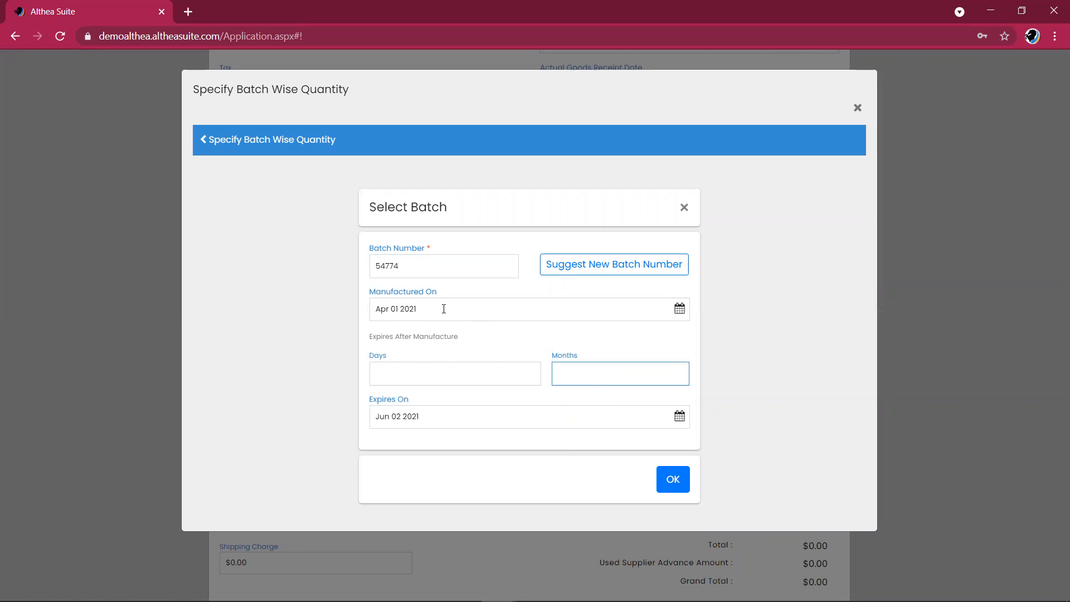
type("9")
left_click(673, 481)
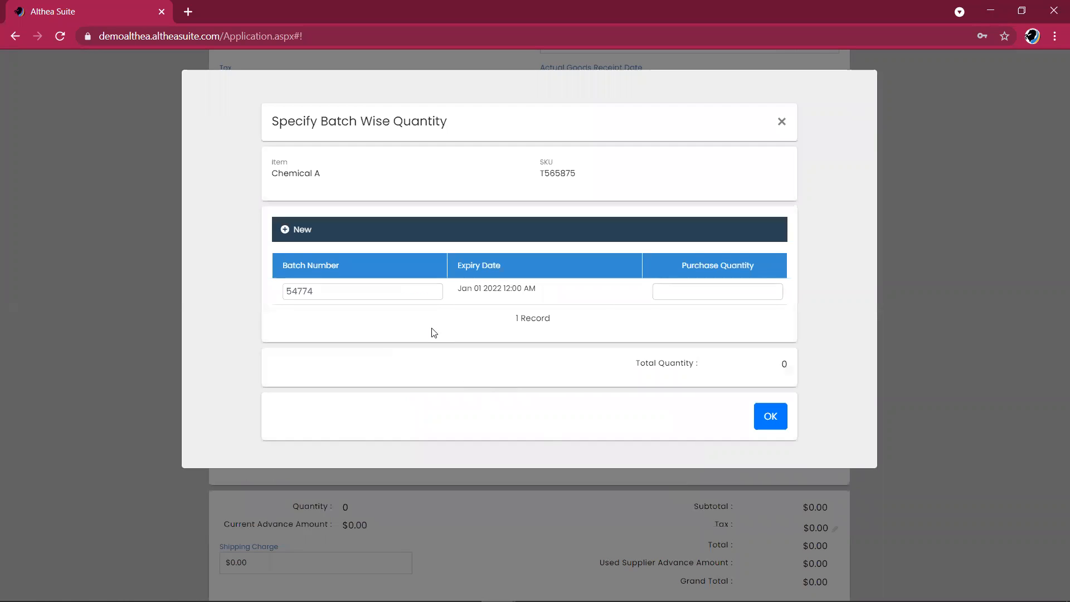
Set the purchase quantity of batch 54774 to 20.
left_click(692, 291)
type("25")
key("BackSpace")
key("BackSpace")
type("20")
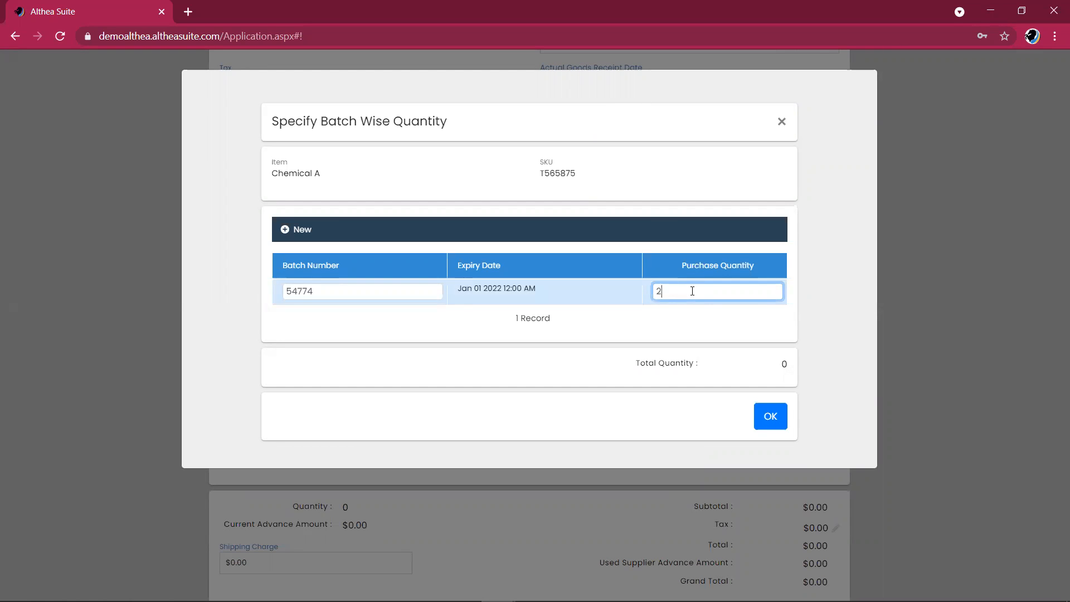
Start a second batch numbered 68898 with expiry set to 12 months after manufacture.
left_click(294, 230)
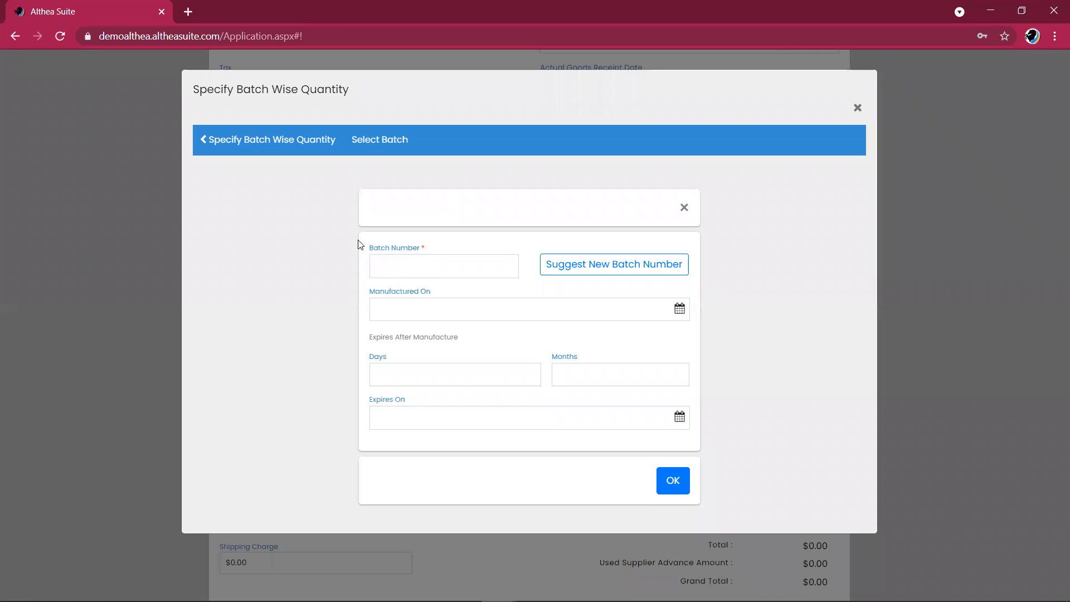
type("68898")
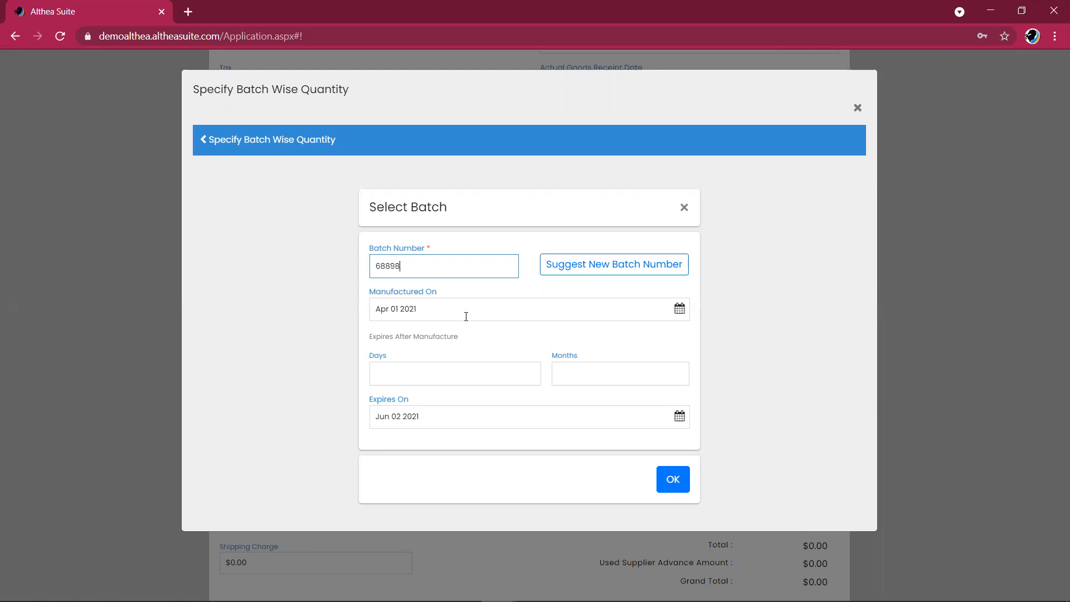
left_click(573, 372)
type("12")
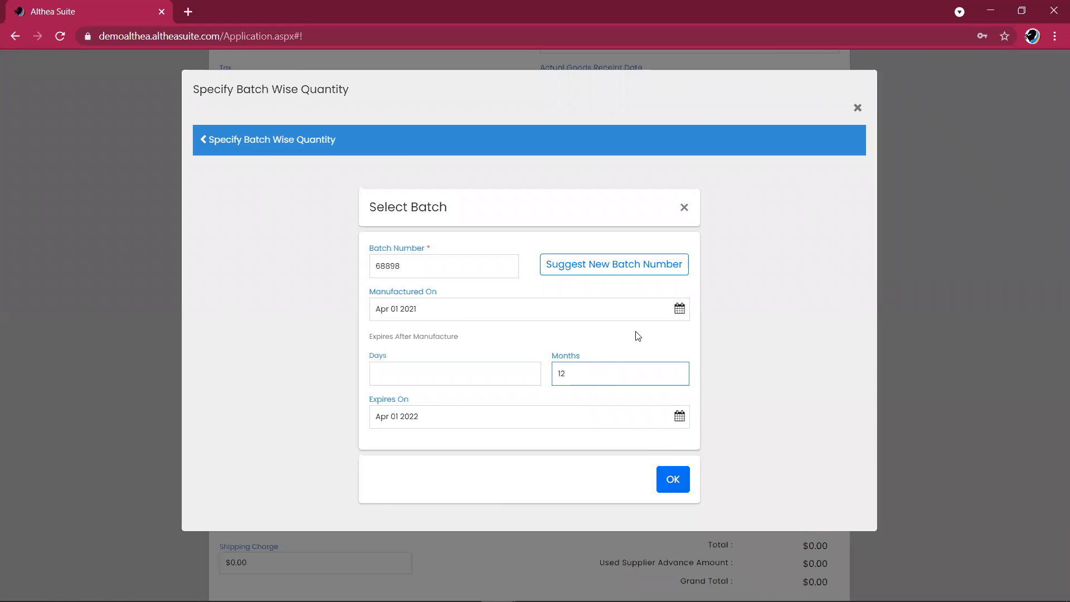
Set the manufacture date of batch 68898 to Jan 08 2021 and confirm the batch.
left_click(679, 309)
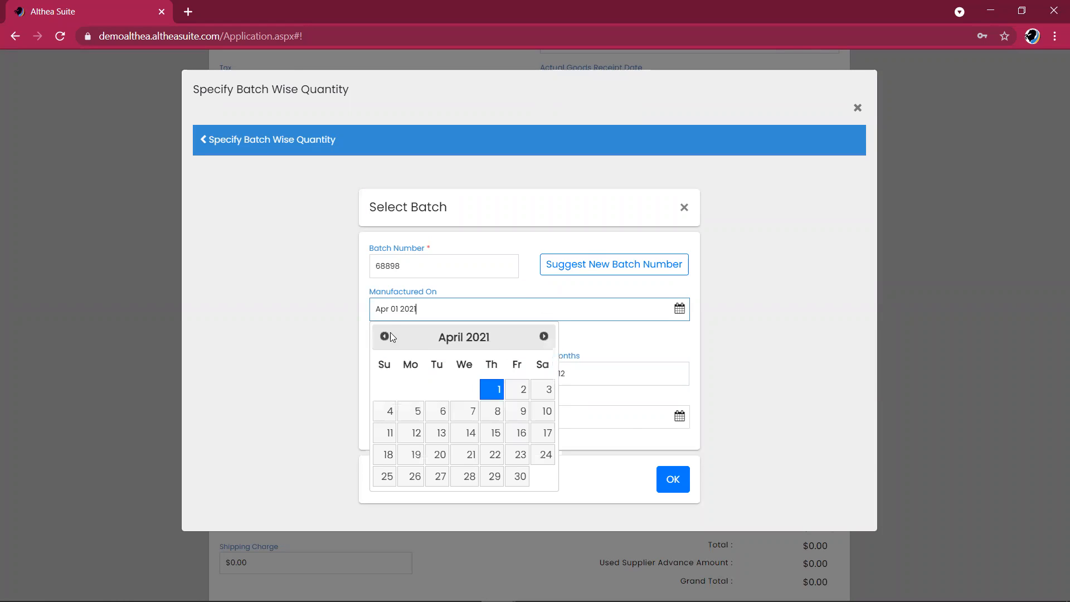
left_click(384, 336)
left_click(384, 336)
left_click(384, 336)
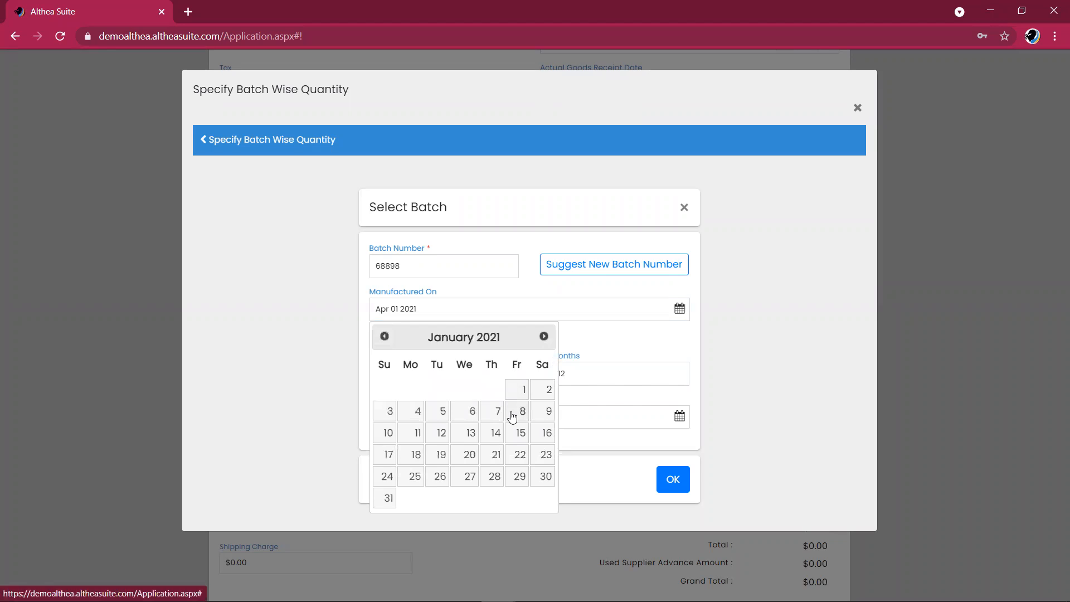
left_click(510, 411)
left_click(672, 480)
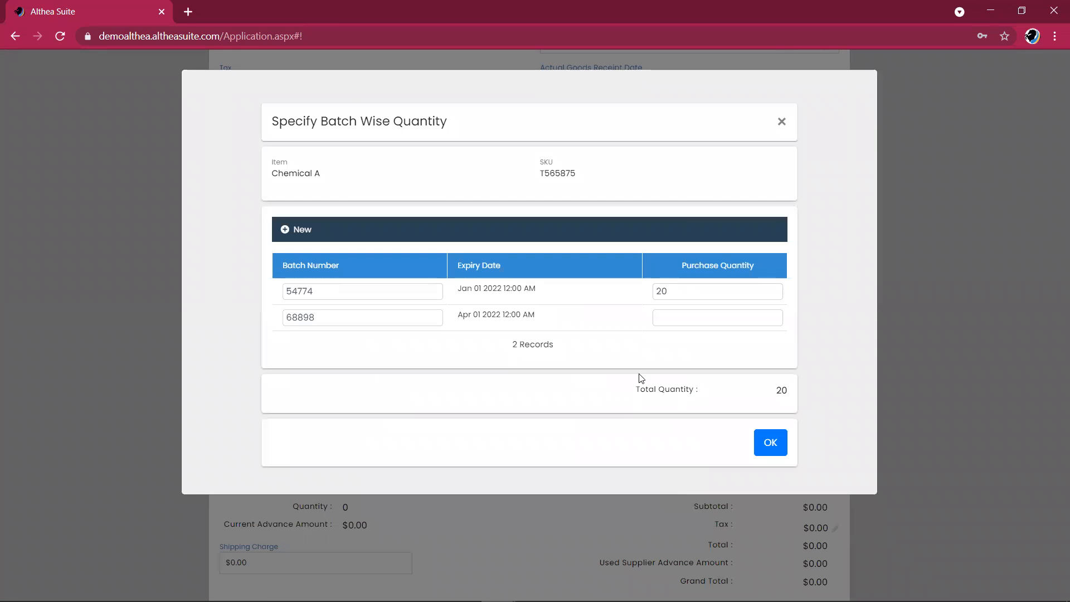
Set the purchase quantity of batch 68898 to 30, then confirm the batch quantities and create the purchase.
left_click(678, 322)
type("30")
left_click(652, 368)
left_click(771, 449)
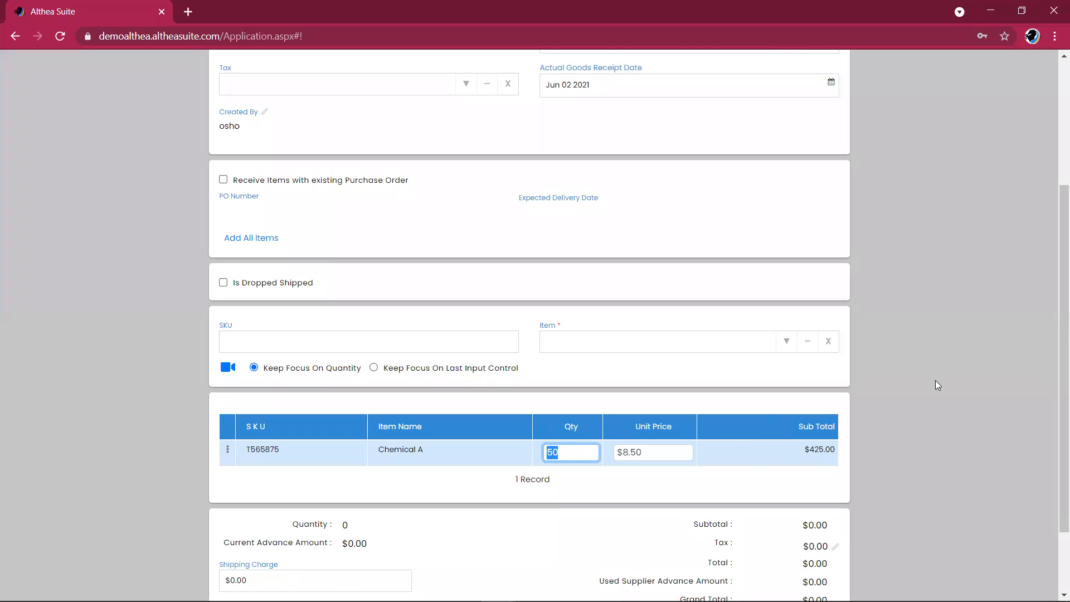
scroll(1051, 315, "down", 2)
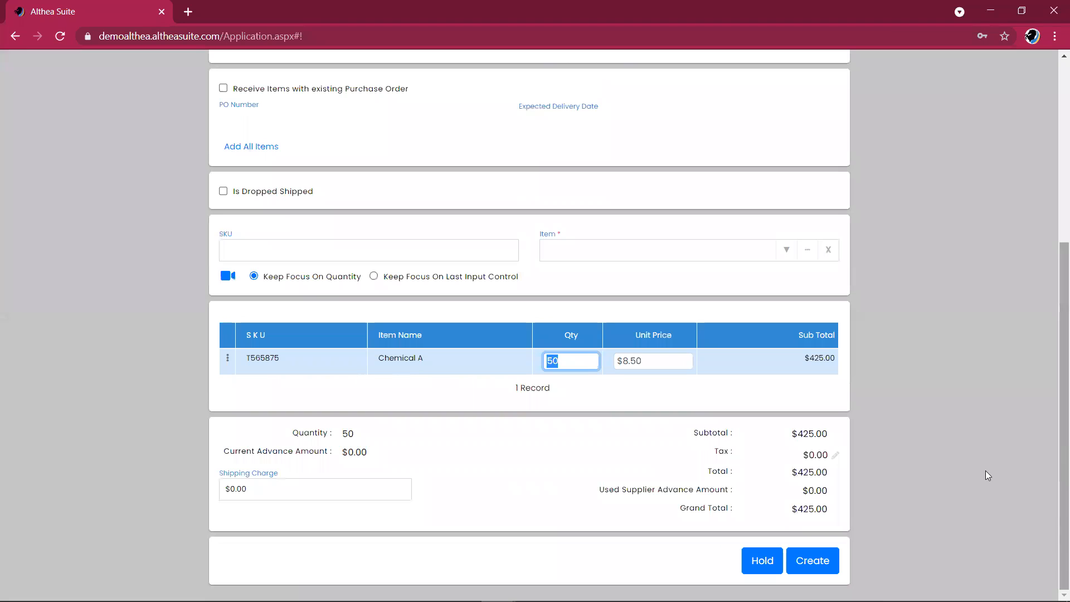
left_click(830, 563)
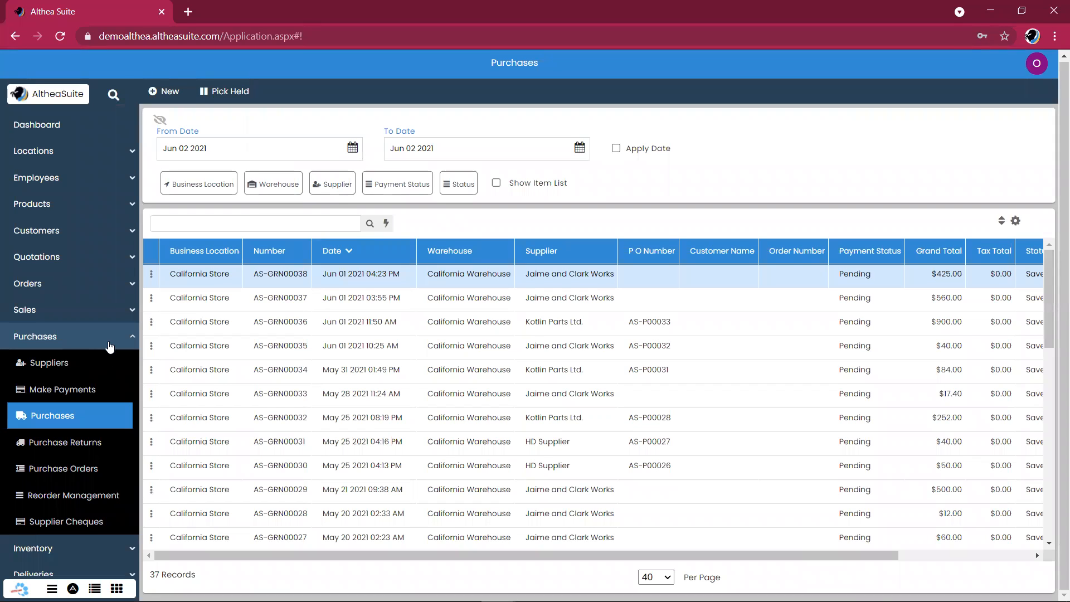
Look up Chemical A in the California Warehouse stock by searching for "chemi" and select it.
left_click(110, 347)
left_click(103, 374)
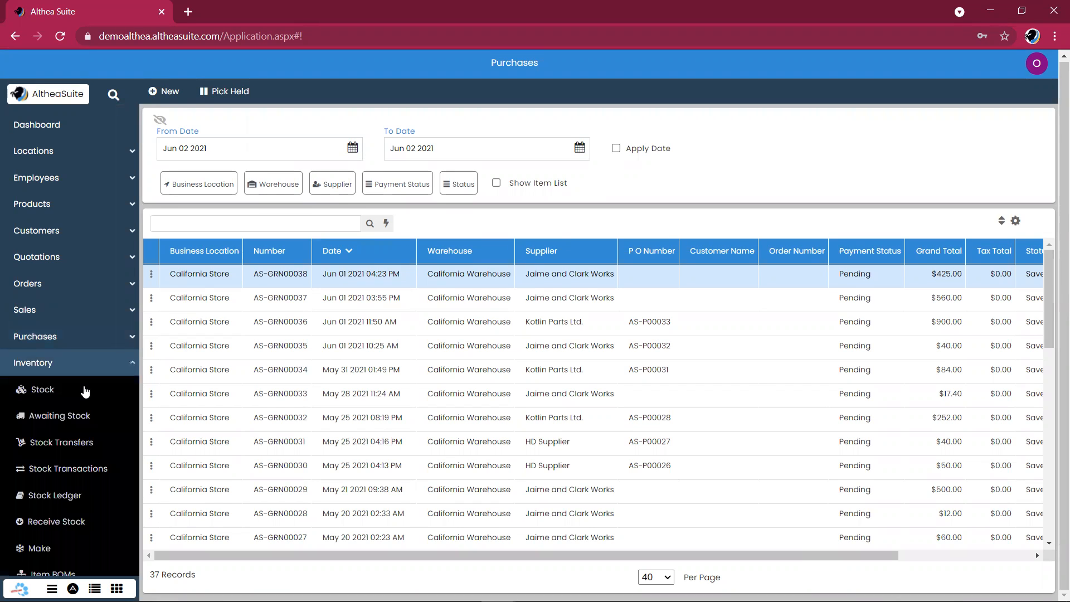
left_click(84, 390)
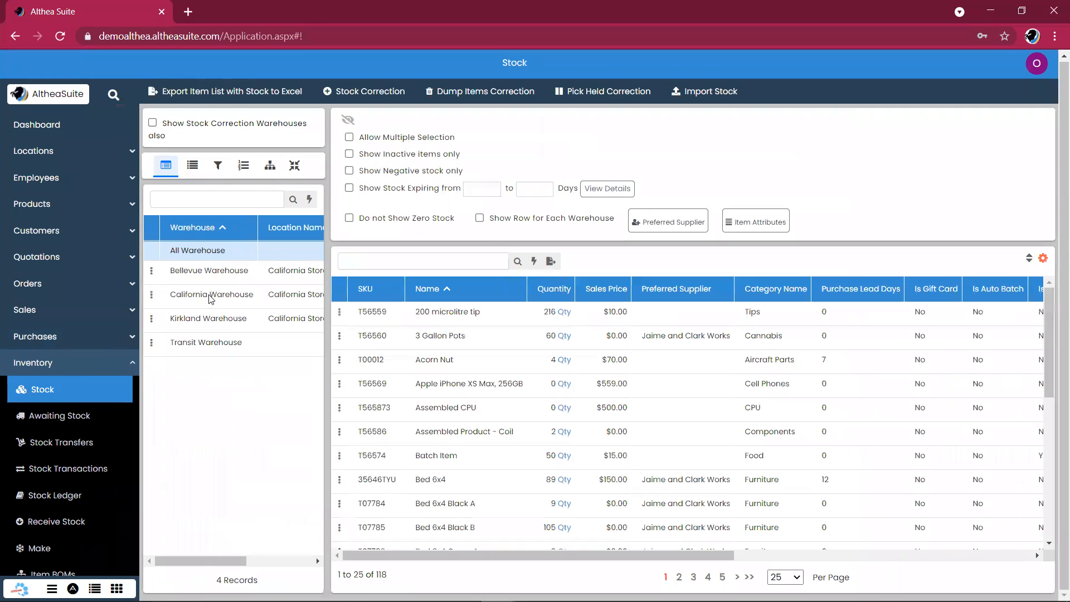
left_click(209, 296)
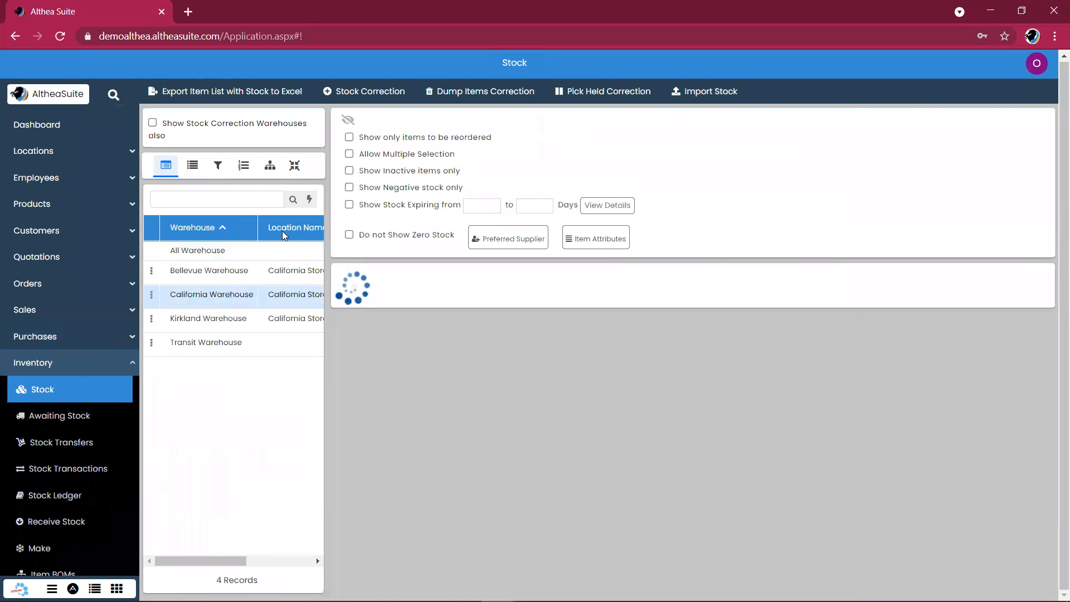
left_click(382, 270)
type("chemi")
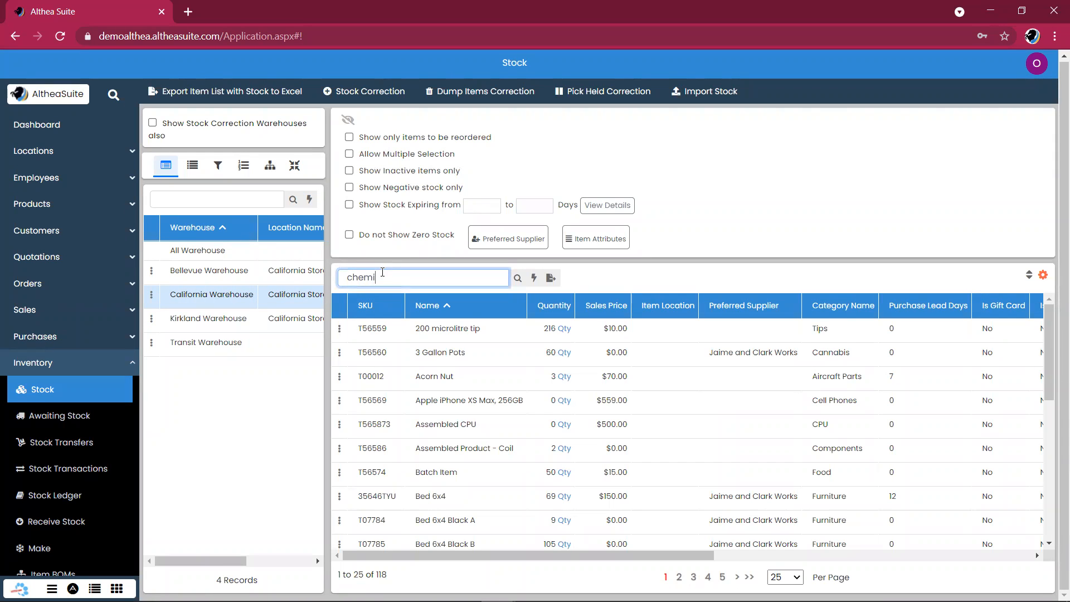
key("Return")
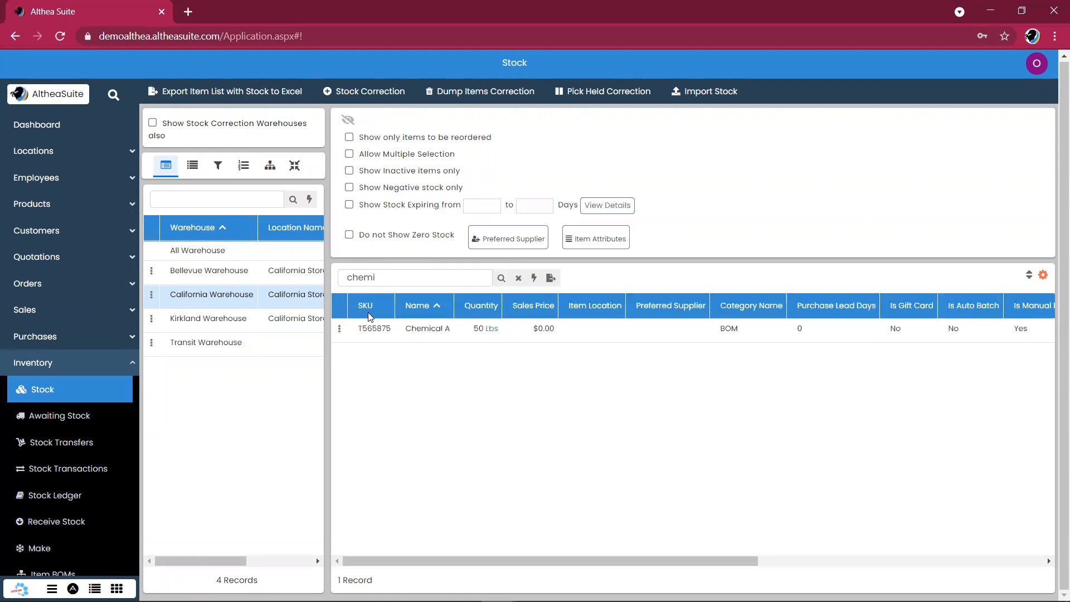
left_click(394, 334)
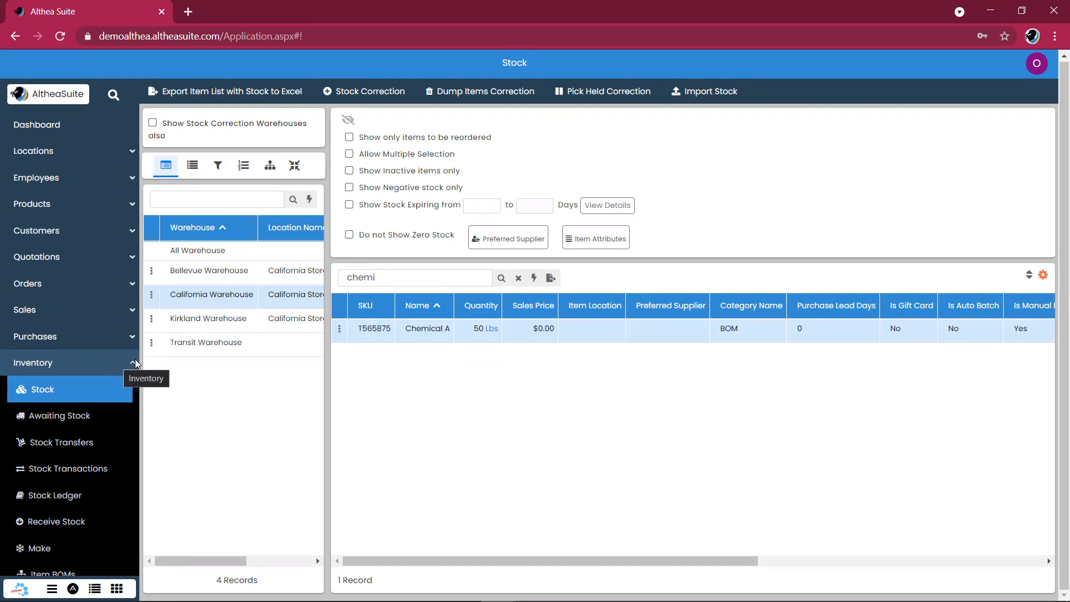
Examine the batch-wise stock of Chemical A in the California Warehouse and close the batch list.
left_click(338, 328)
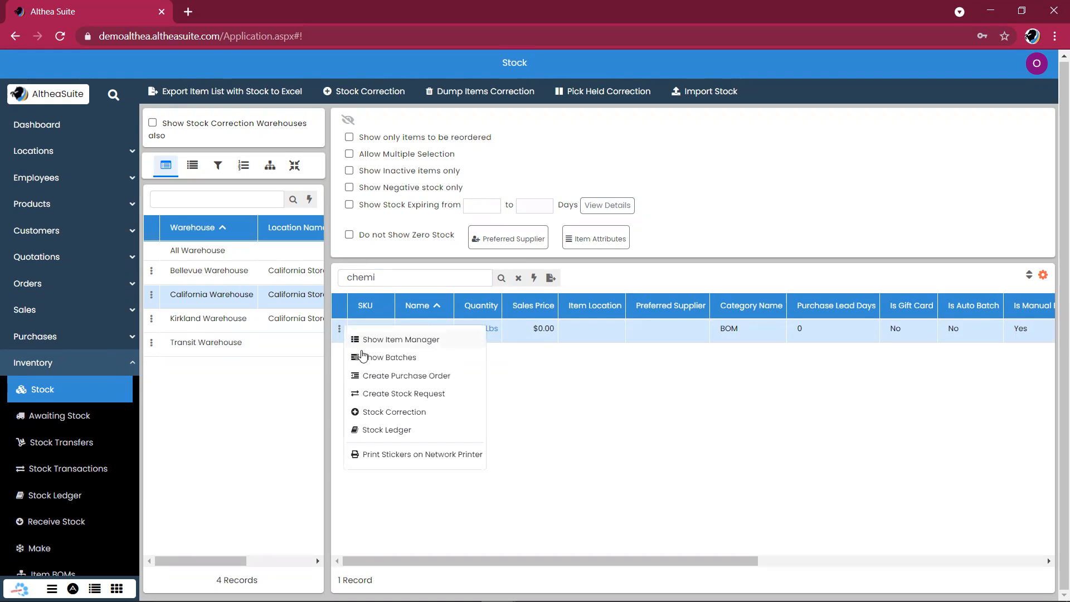
left_click(372, 363)
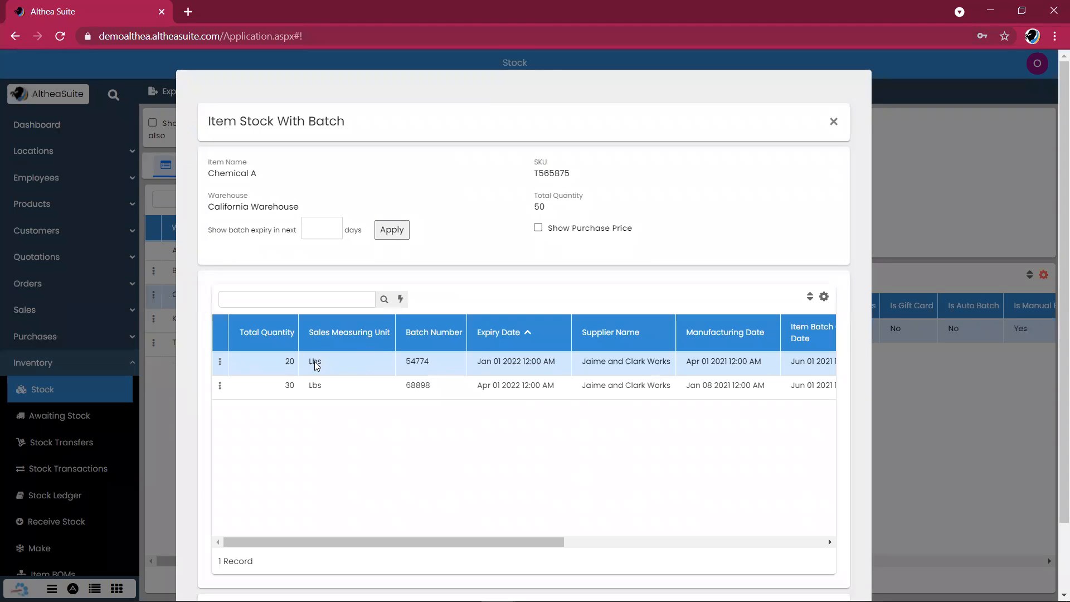
left_click(289, 387)
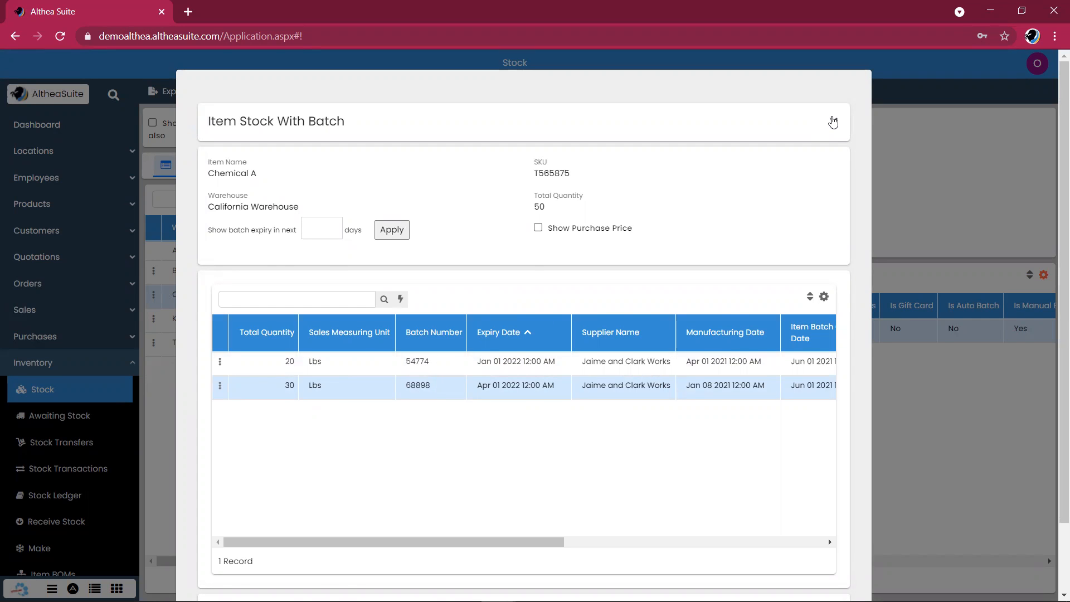
left_click(834, 121)
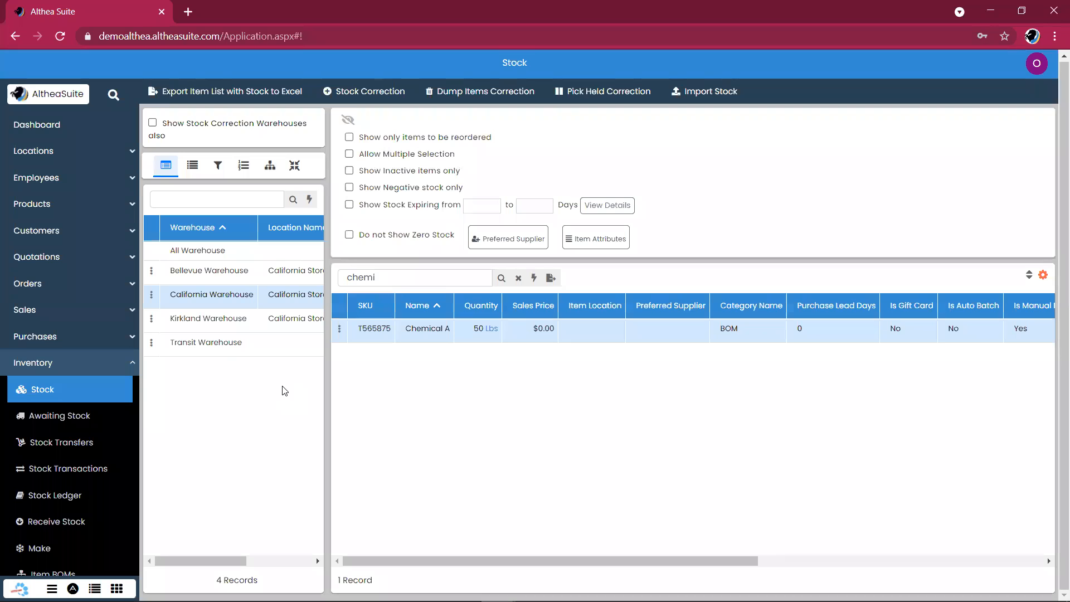
Go to the orders list and start a new order for the California Store.
left_click(127, 365)
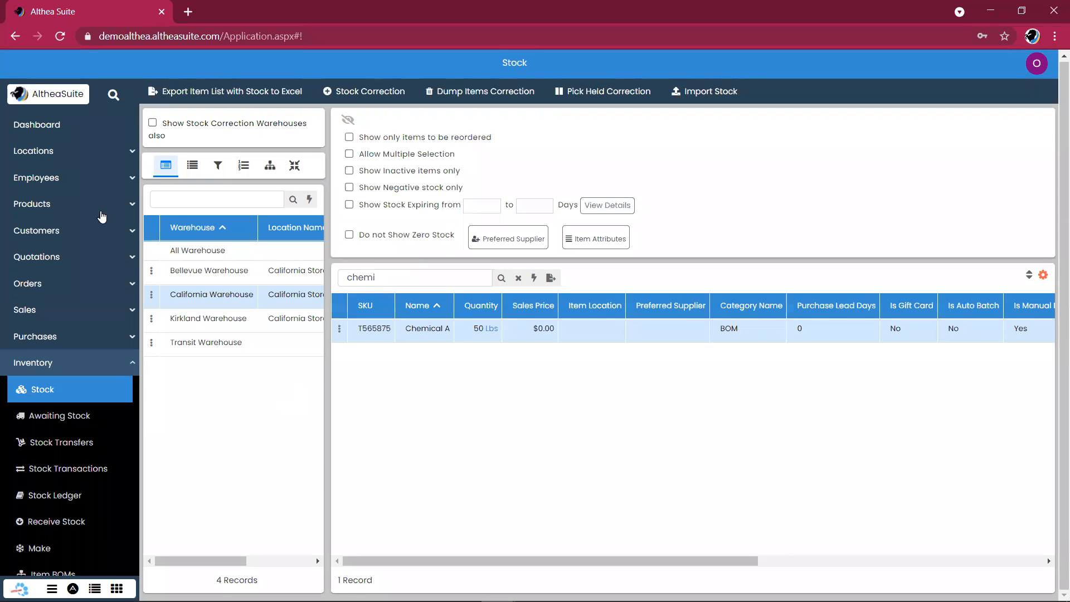
left_click(77, 284)
left_click(74, 314)
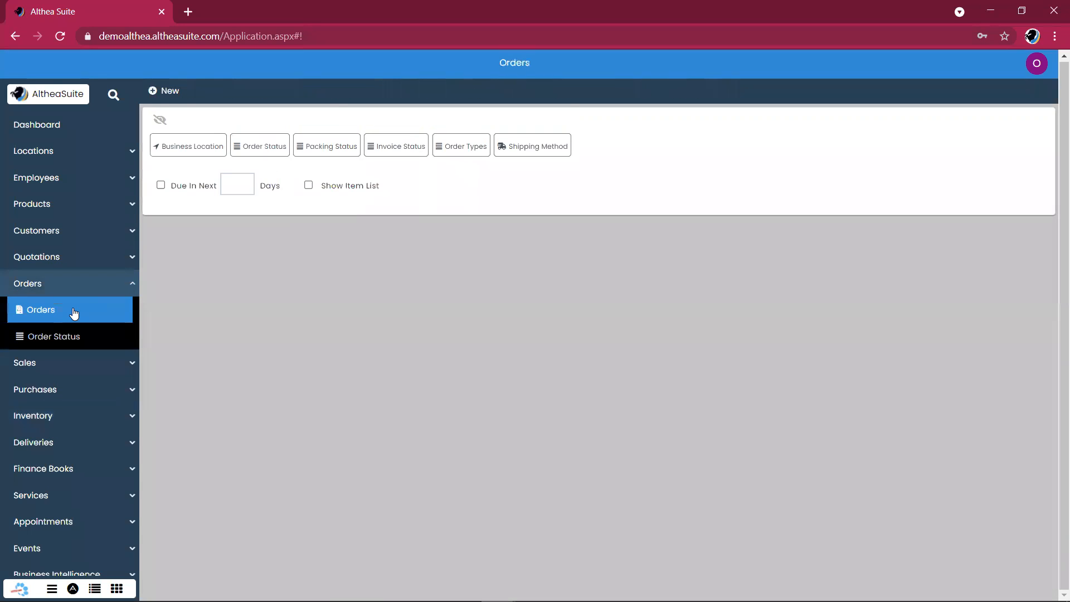
left_click(152, 91)
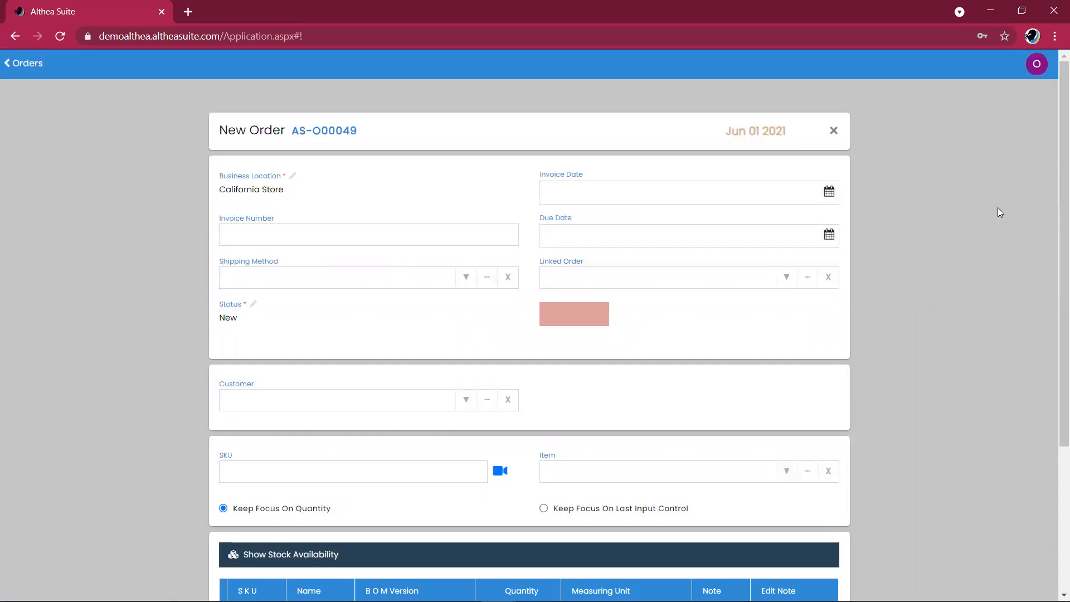
Choose the customer for the new order and use the billing address as the shipping address.
scroll(1055, 268, "down", 2)
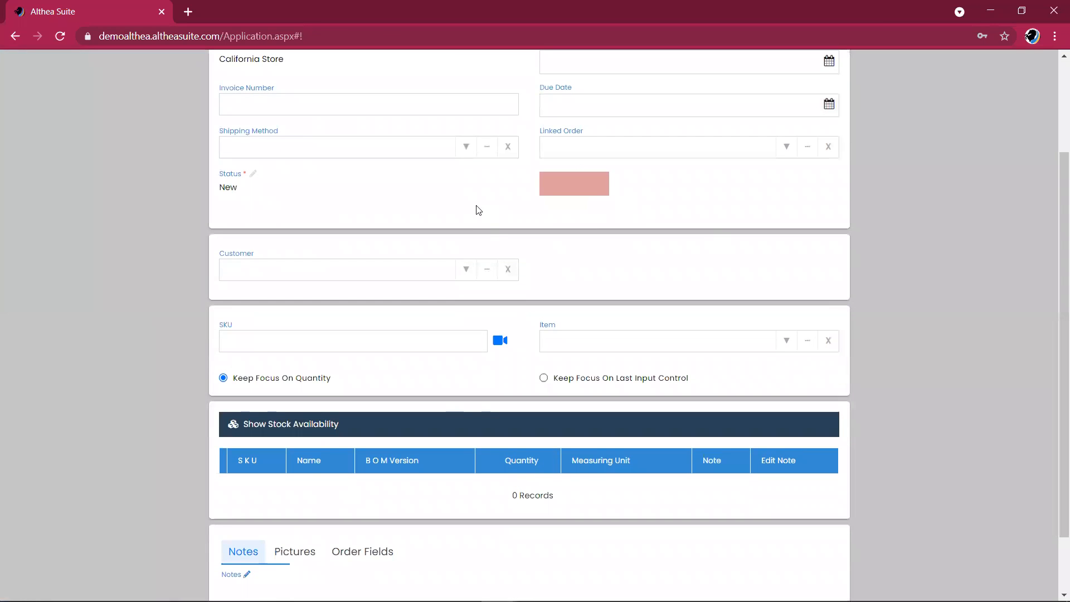
left_click(469, 270)
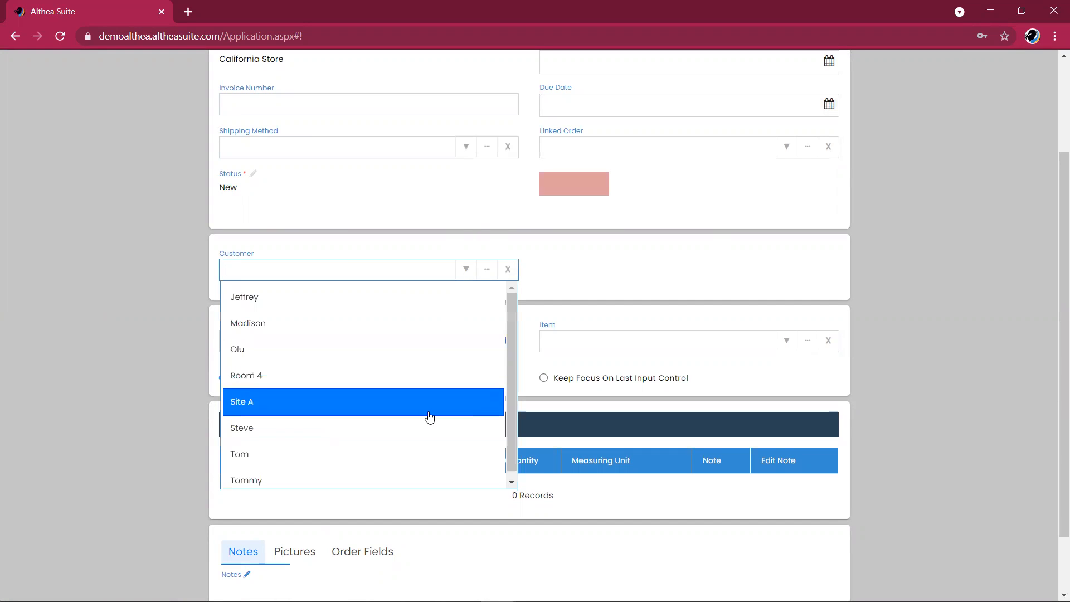
left_click(439, 430)
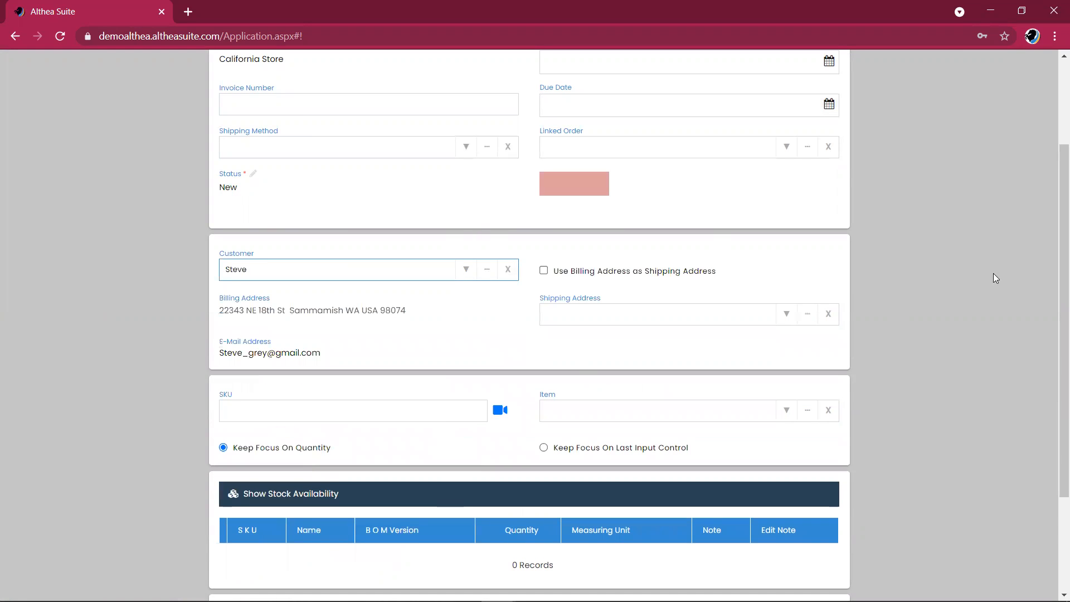
left_click(701, 273)
Add Finished Product to the order's item list with a quantity of 4.
scroll(641, 276, "down", 2)
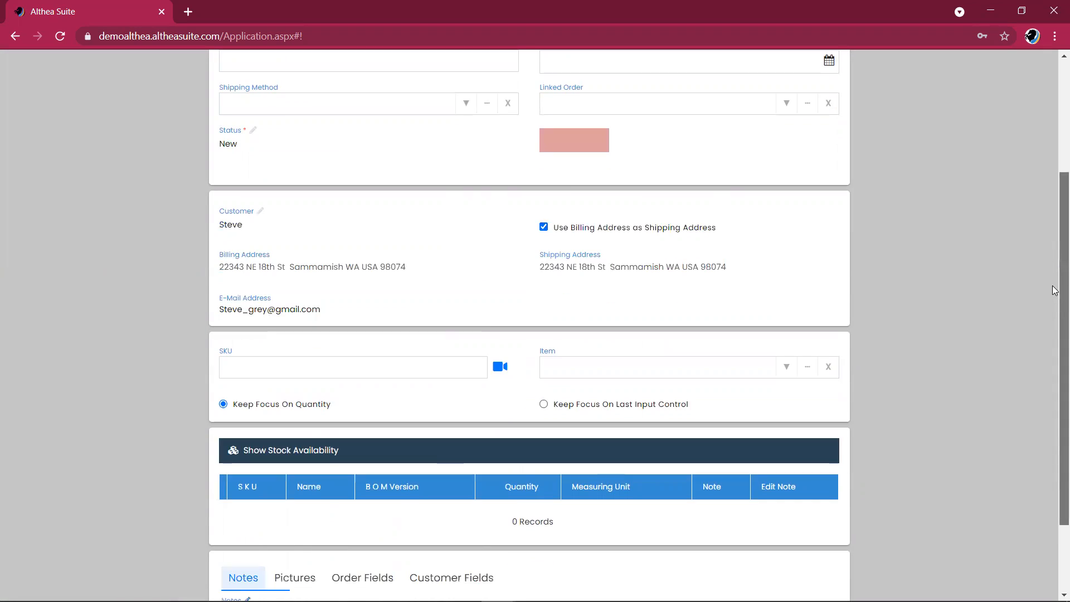
left_click(383, 309)
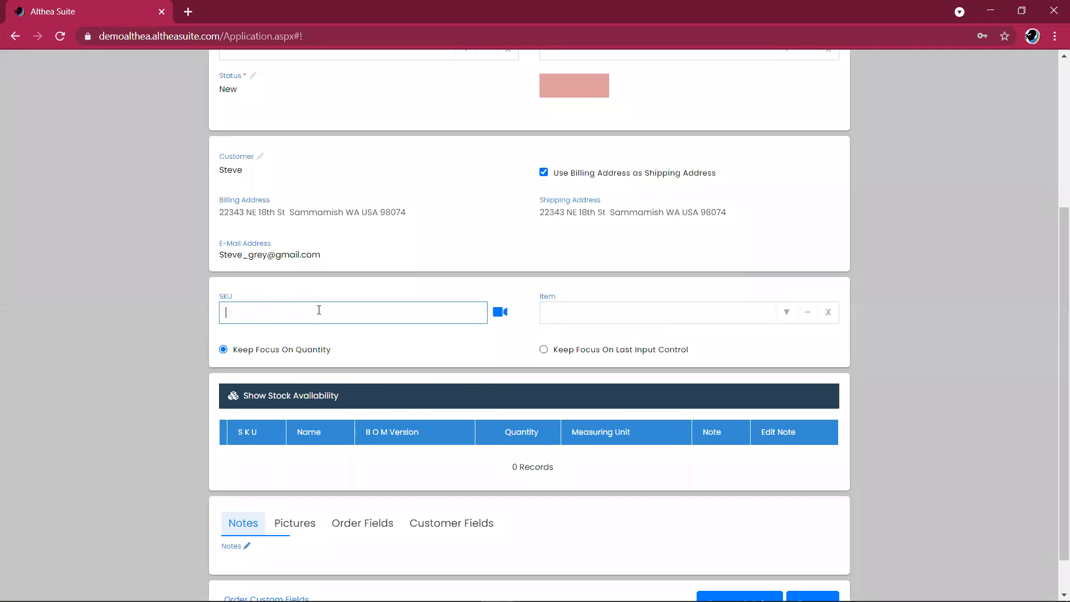
left_click(566, 310)
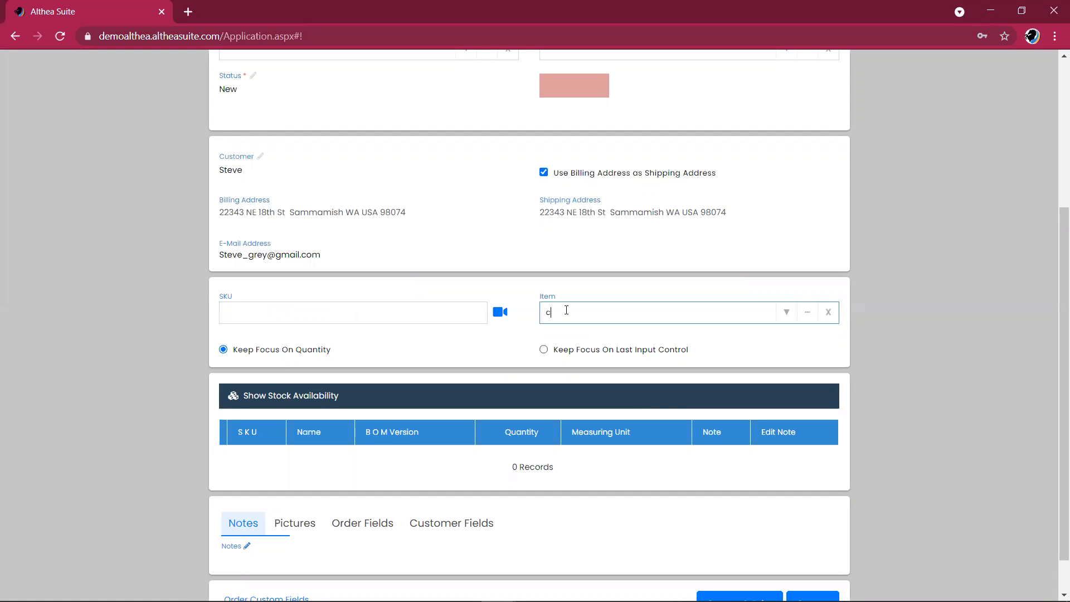
left_click(566, 309)
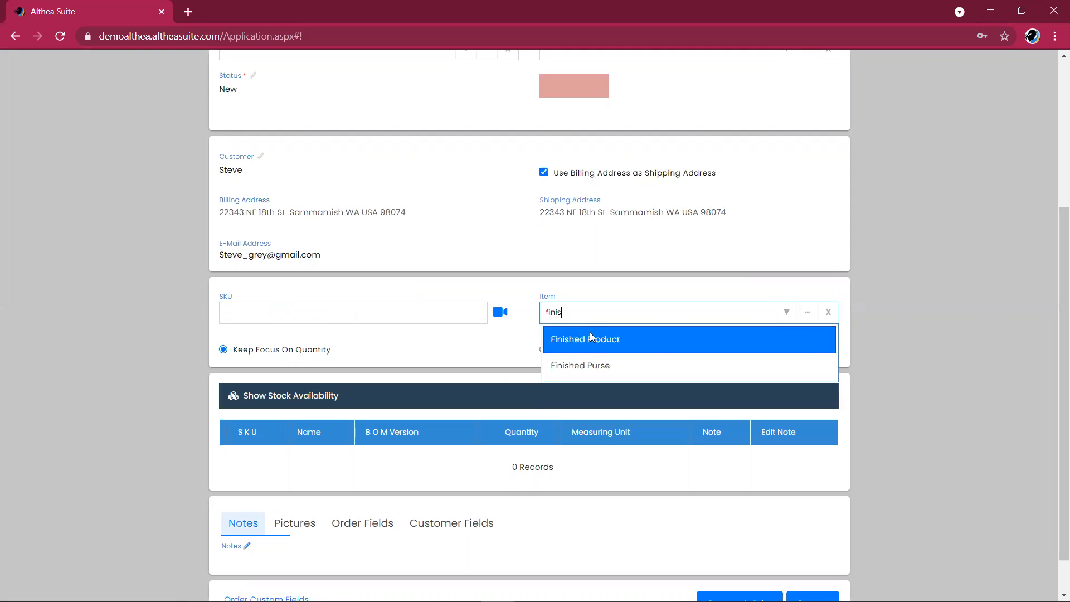
left_click(592, 338)
left_click(541, 463)
type("4")
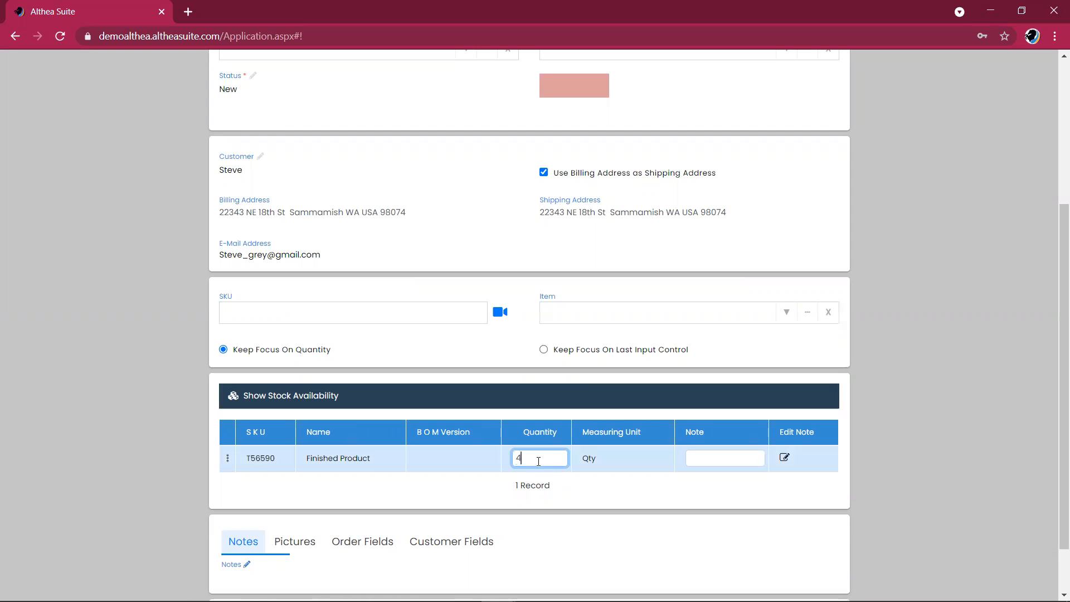
scroll(835, 401, "down", 2)
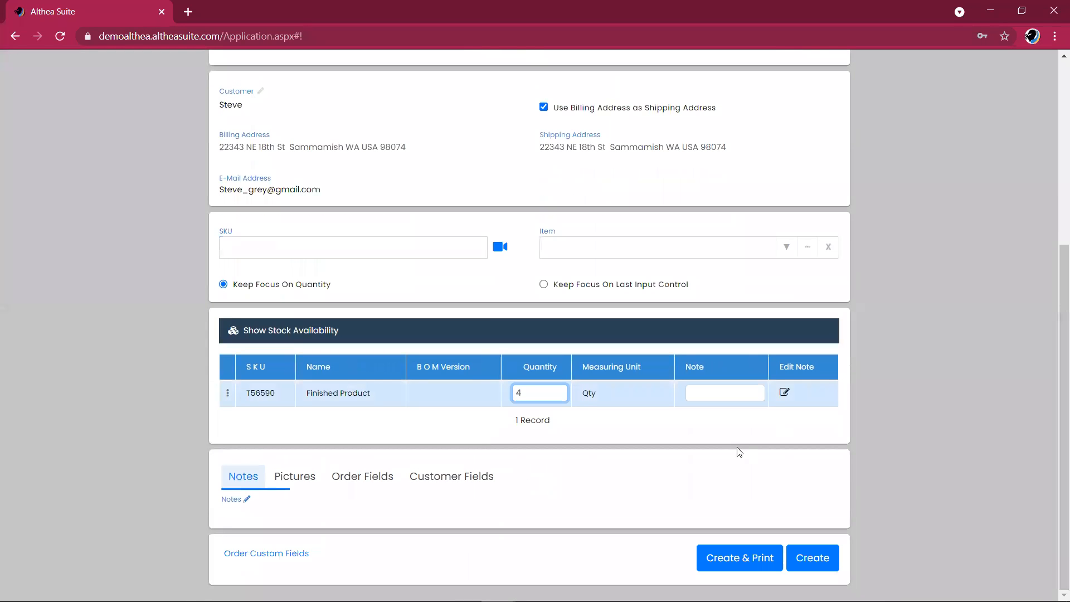
left_click(708, 472)
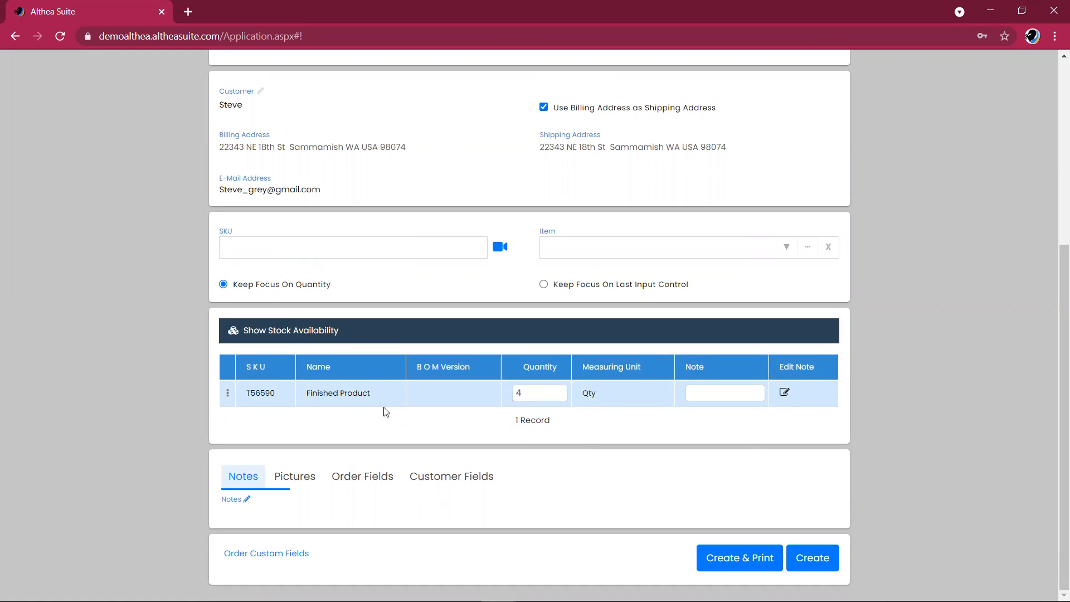
Open the stock availability for the order, agreeing to create the order first, and examine the needed, available and short quantities.
left_click(290, 331)
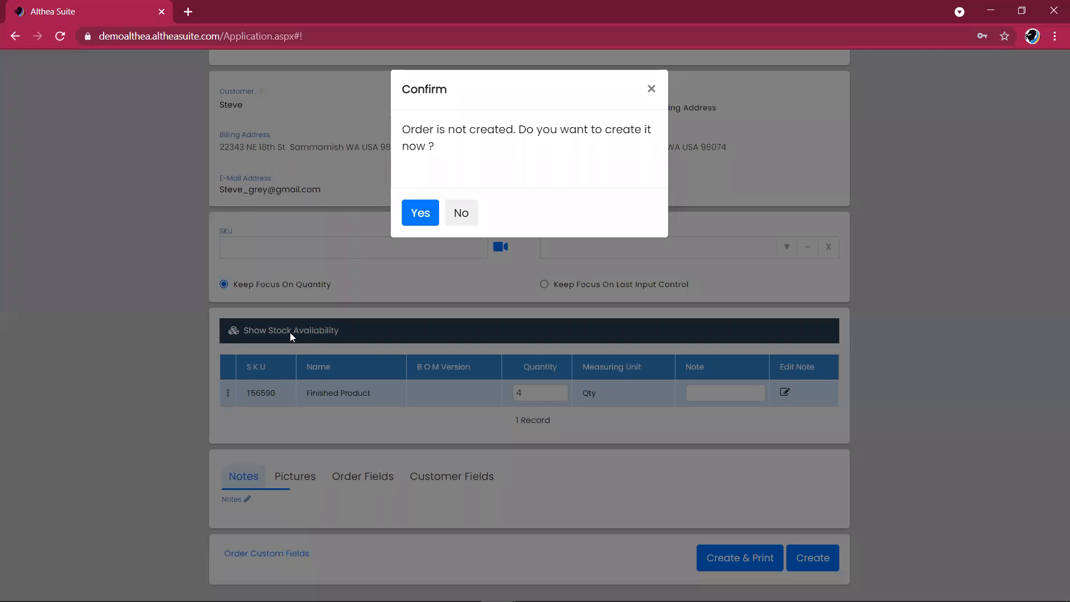
left_click(414, 216)
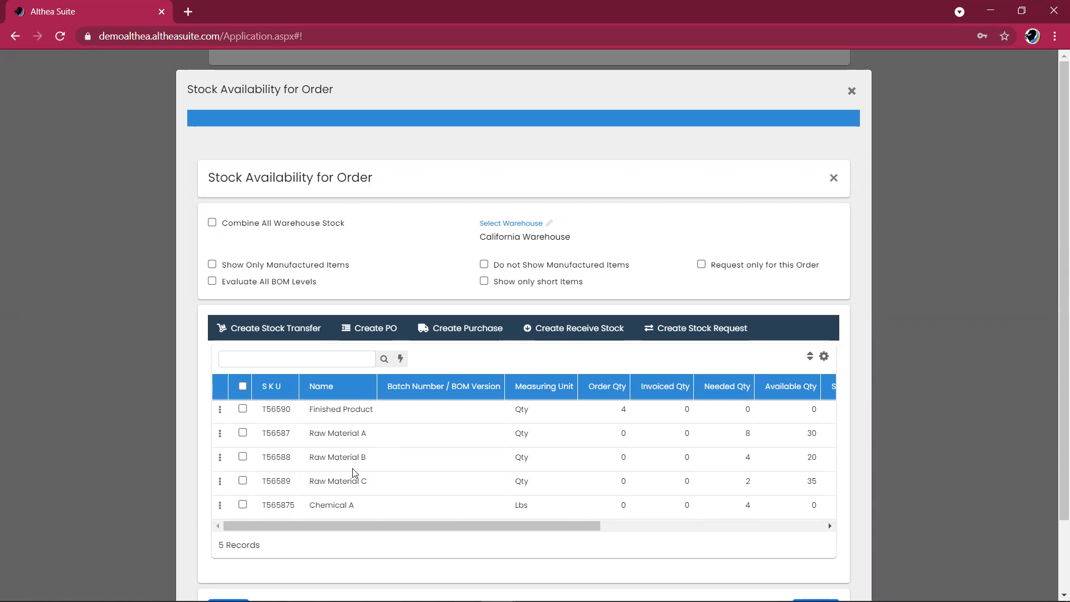
left_click_drag(355, 525, 435, 528)
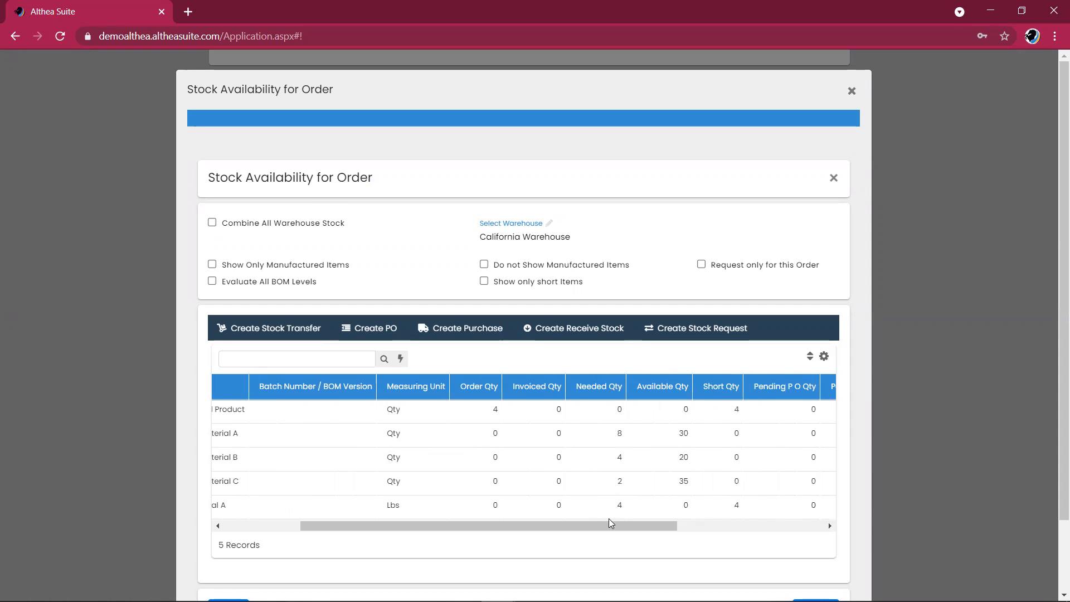
left_click_drag(597, 523, 692, 514)
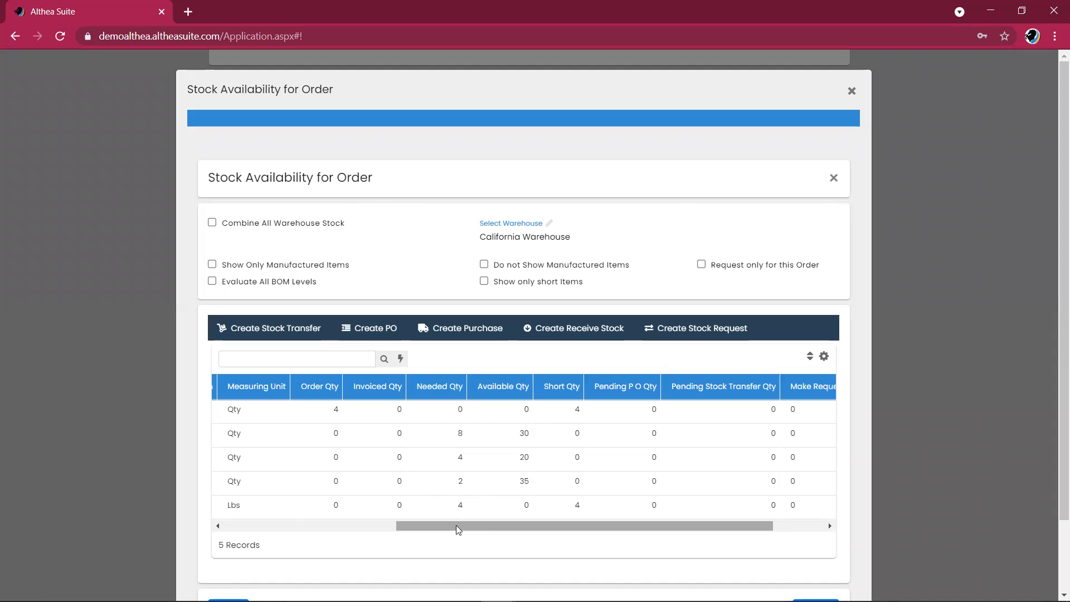
left_click_drag(457, 524, 564, 526)
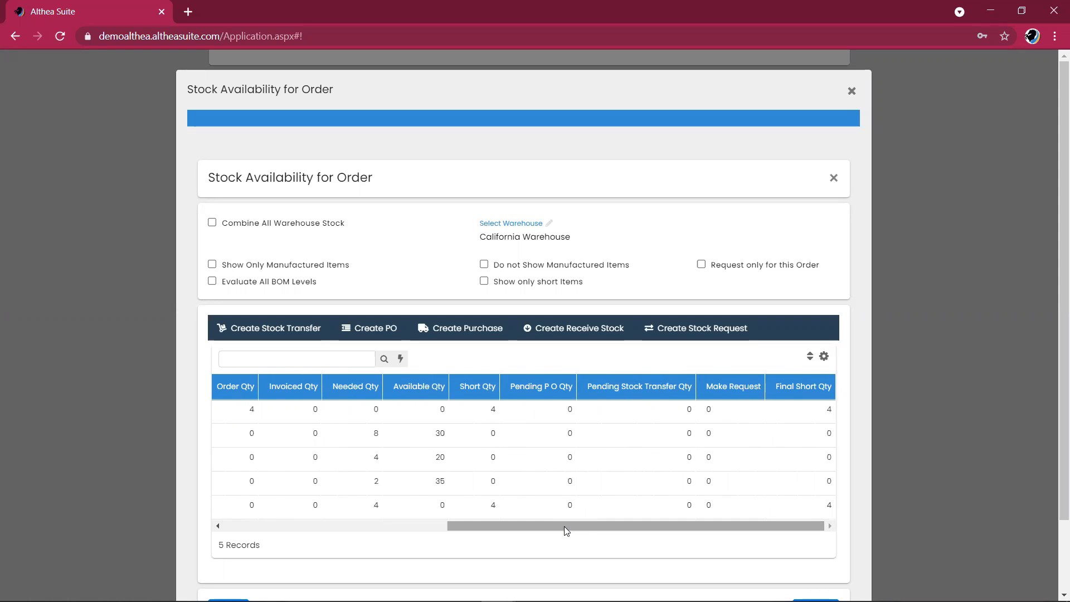
Switch the stock availability to Bellevue Warehouse and check the available and short quantities of the order's items there.
left_click(597, 229)
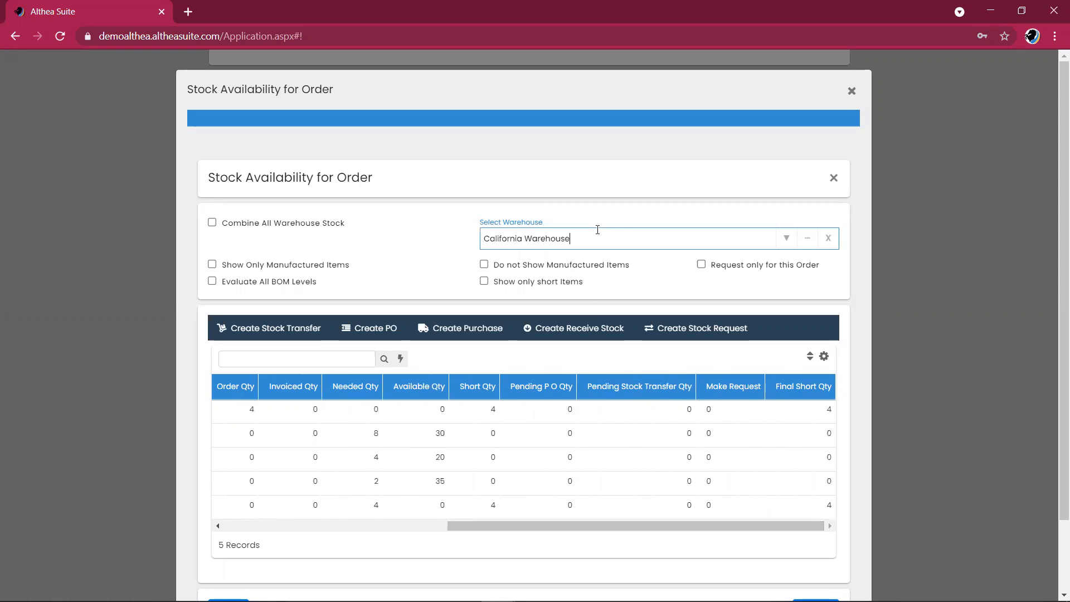
left_click(792, 245)
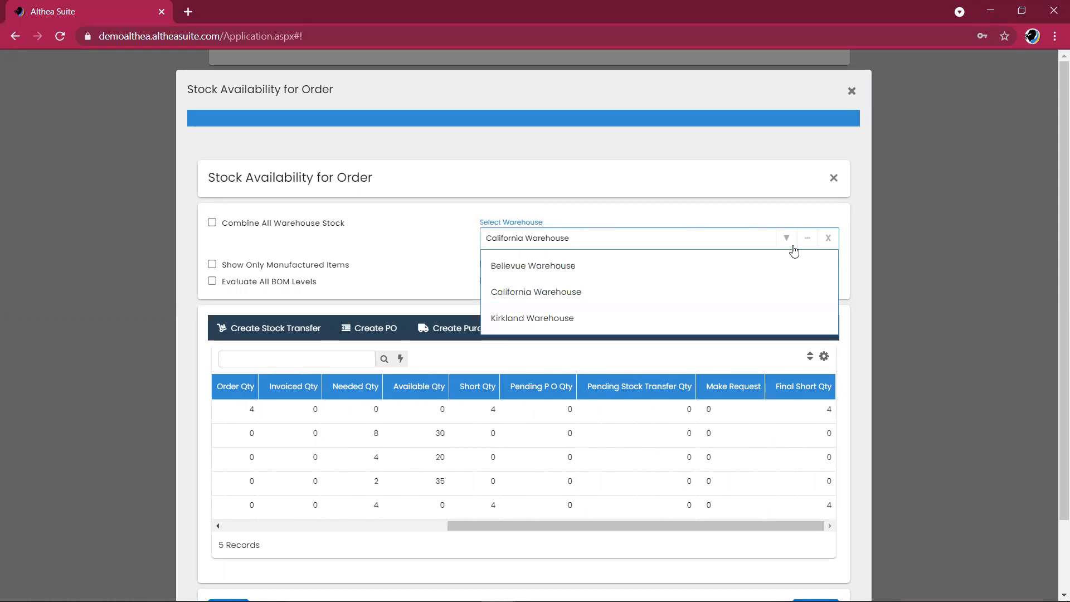
left_click(776, 293)
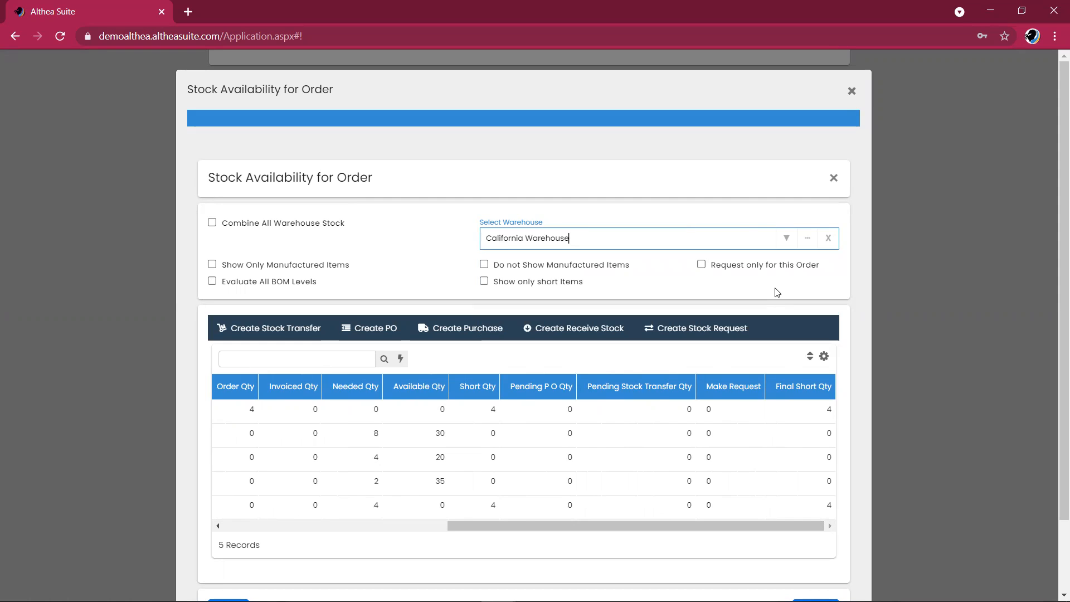
left_click(785, 240)
left_click(742, 271)
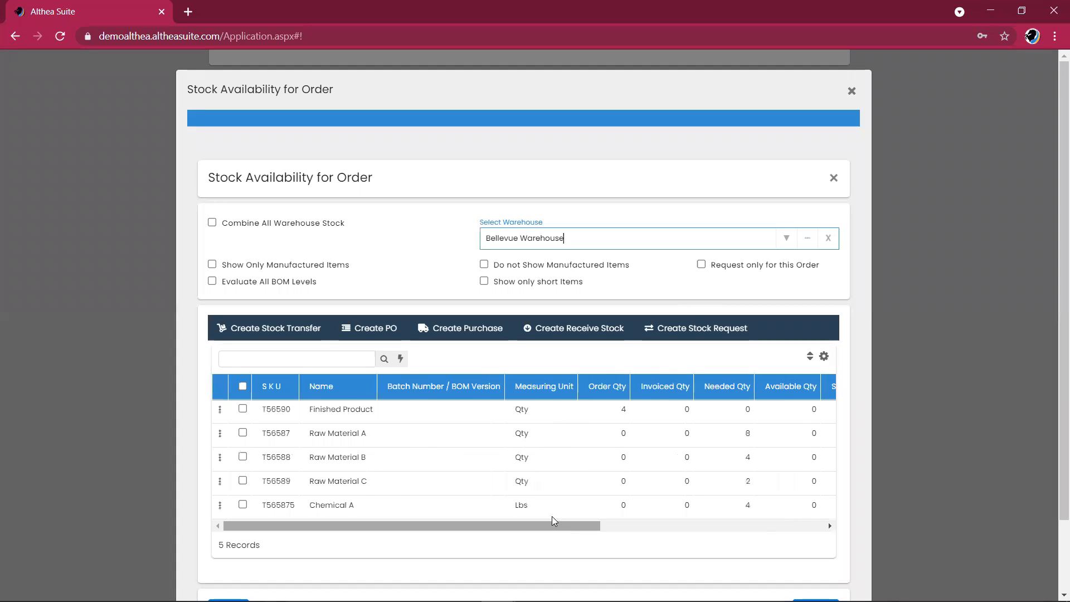
left_click_drag(553, 528, 656, 524)
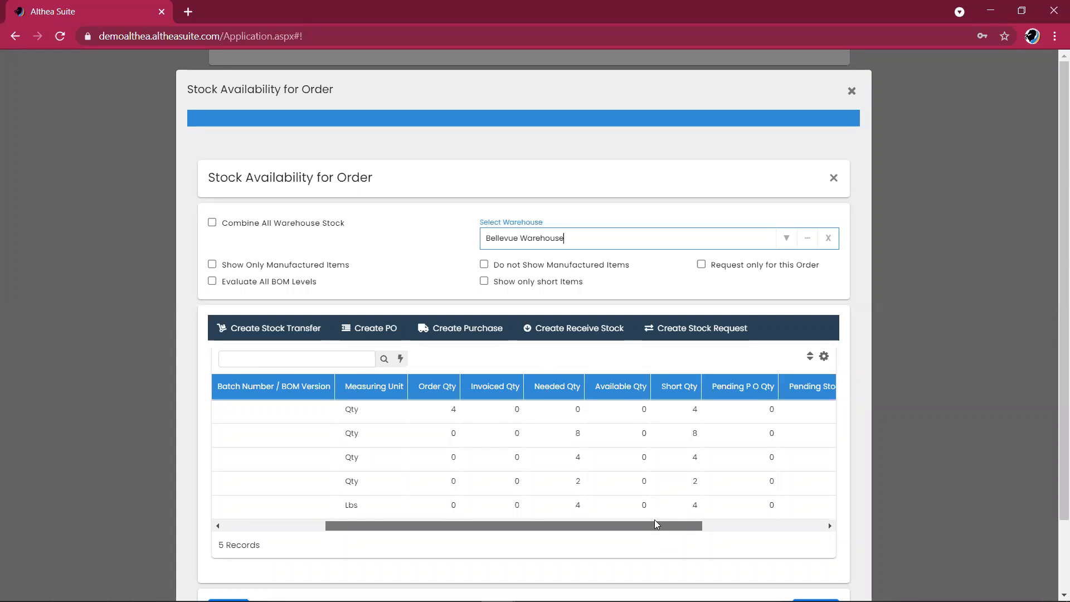
left_click_drag(656, 524, 524, 539)
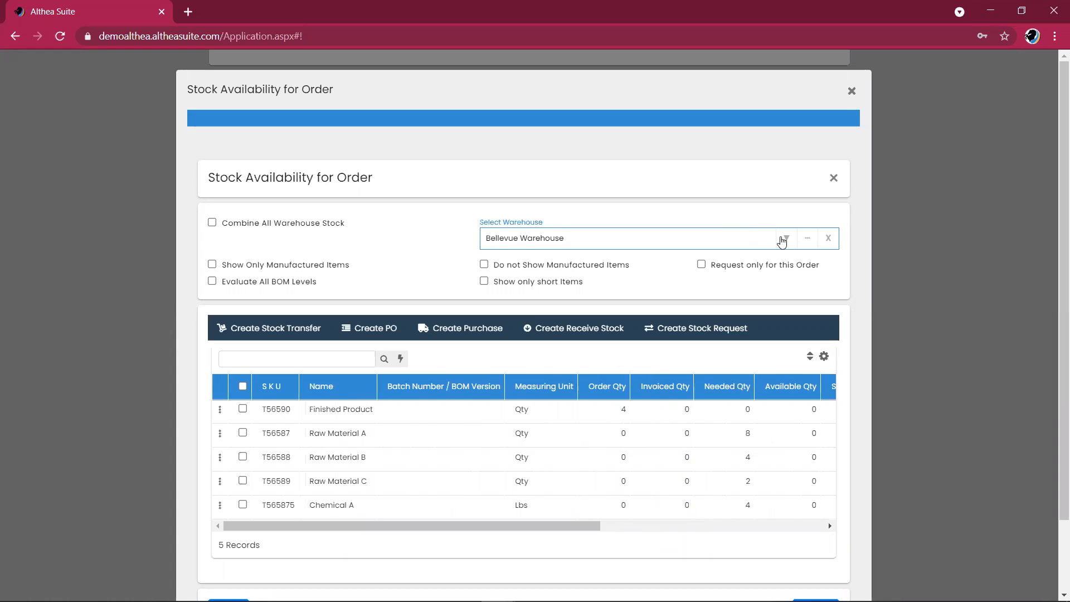
Check the items' stock availability in Kirkland Warehouse and set the warehouse back to California Warehouse.
left_click(781, 241)
left_click(761, 317)
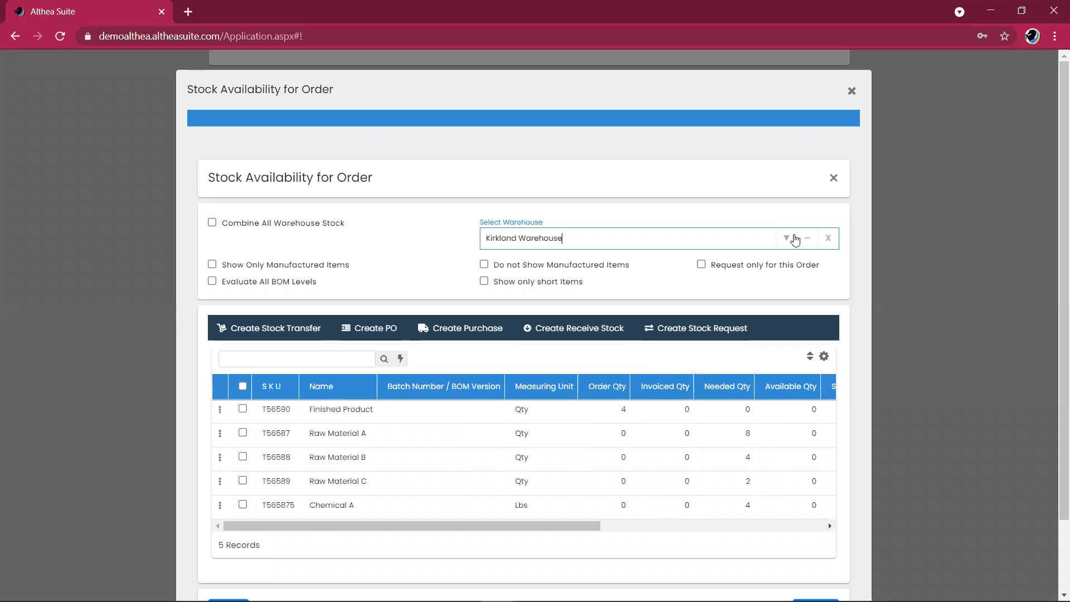
left_click(793, 239)
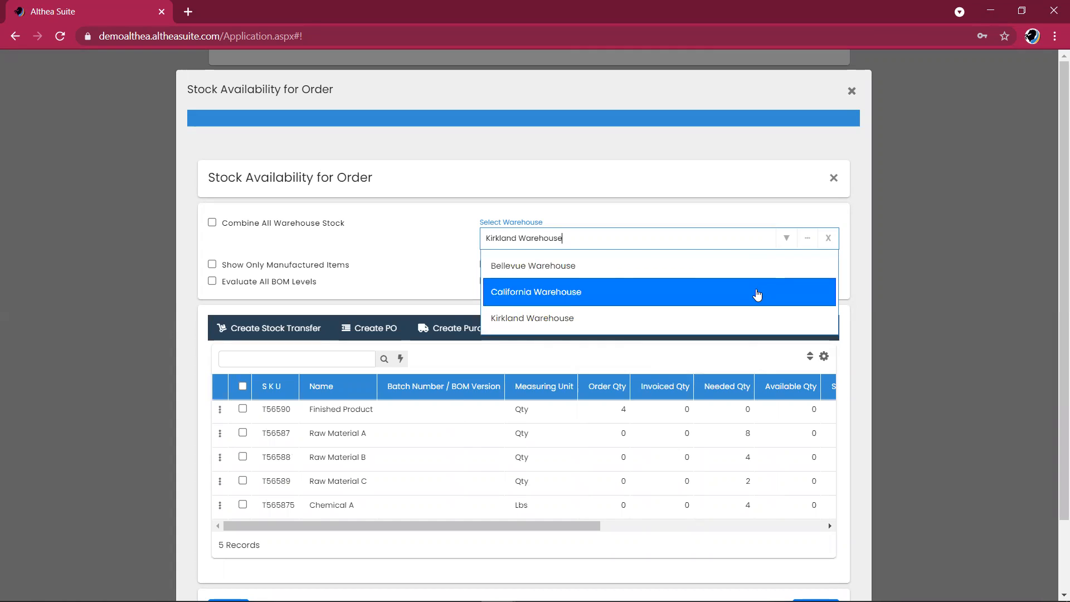
left_click(755, 296)
left_click_drag(493, 526, 468, 521)
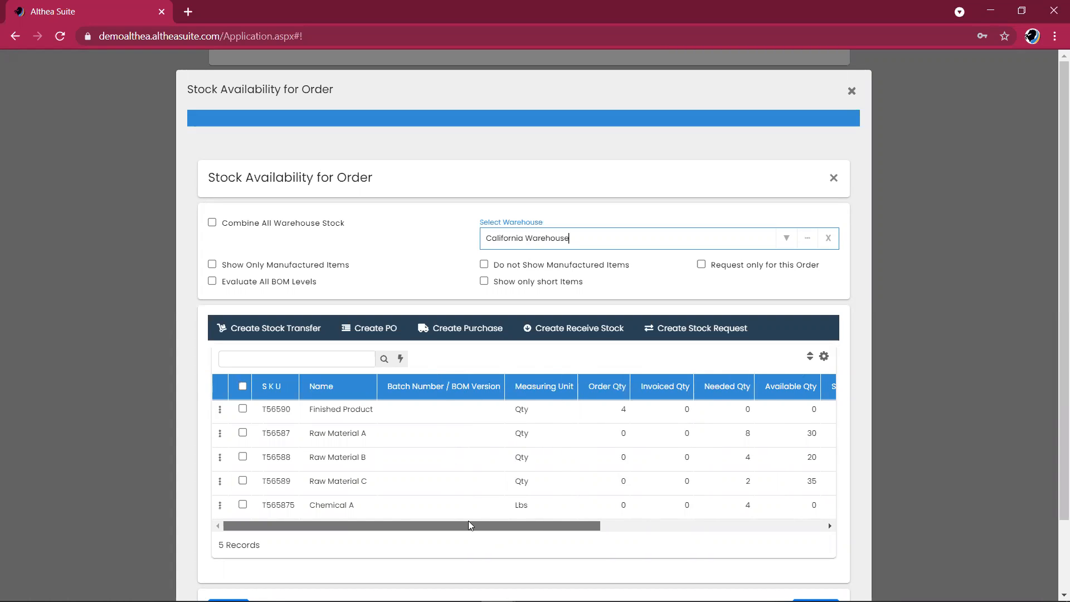
left_click(412, 502)
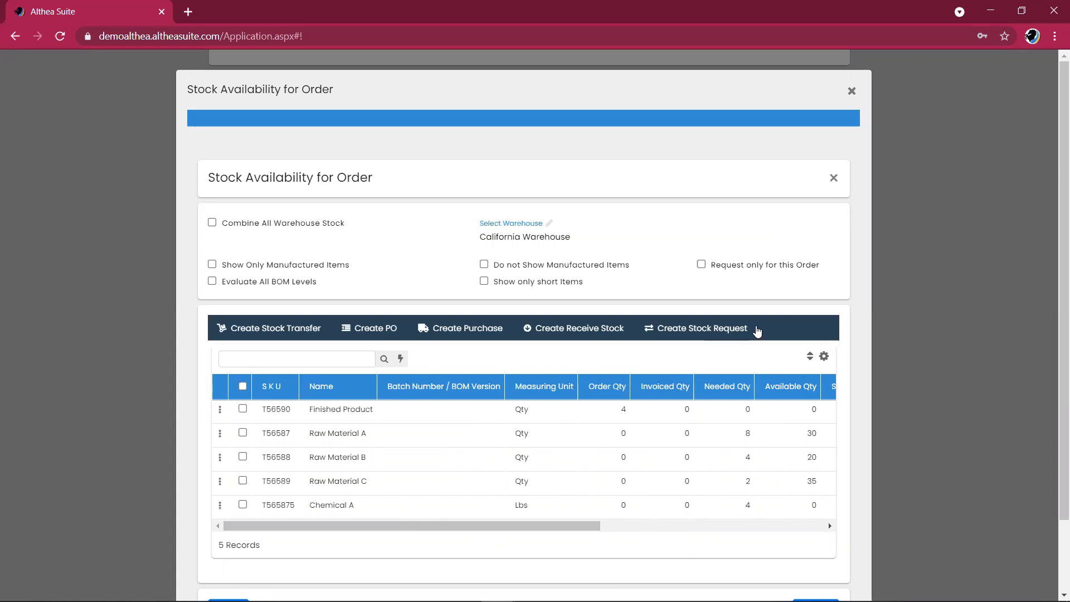
Create a make request for Finished Product from California Warehouse with a request quantity of 4.
scroll(639, 308, "down", 2)
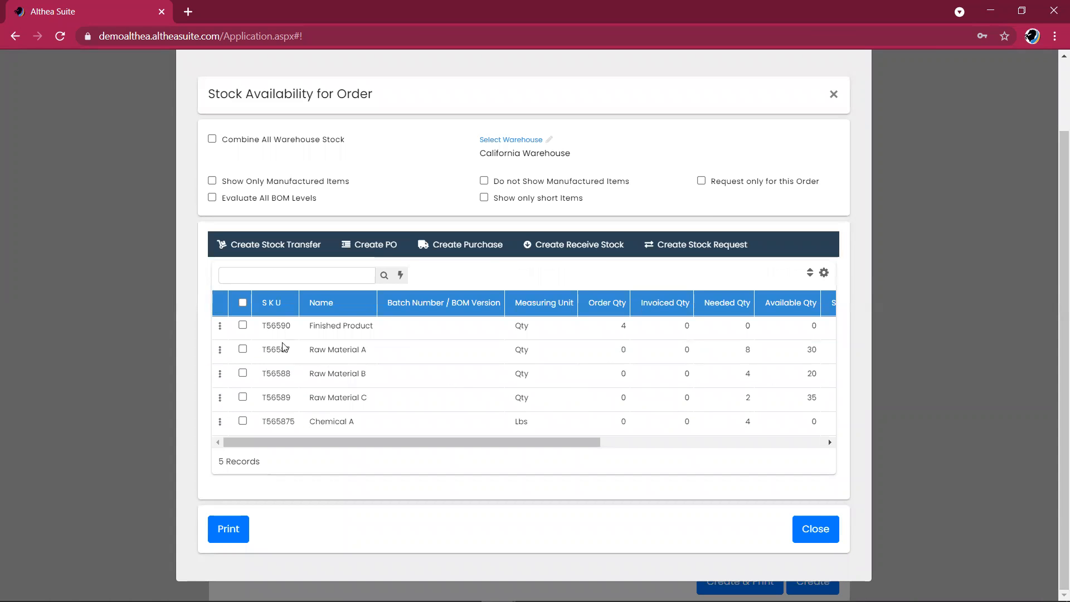
left_click(243, 326)
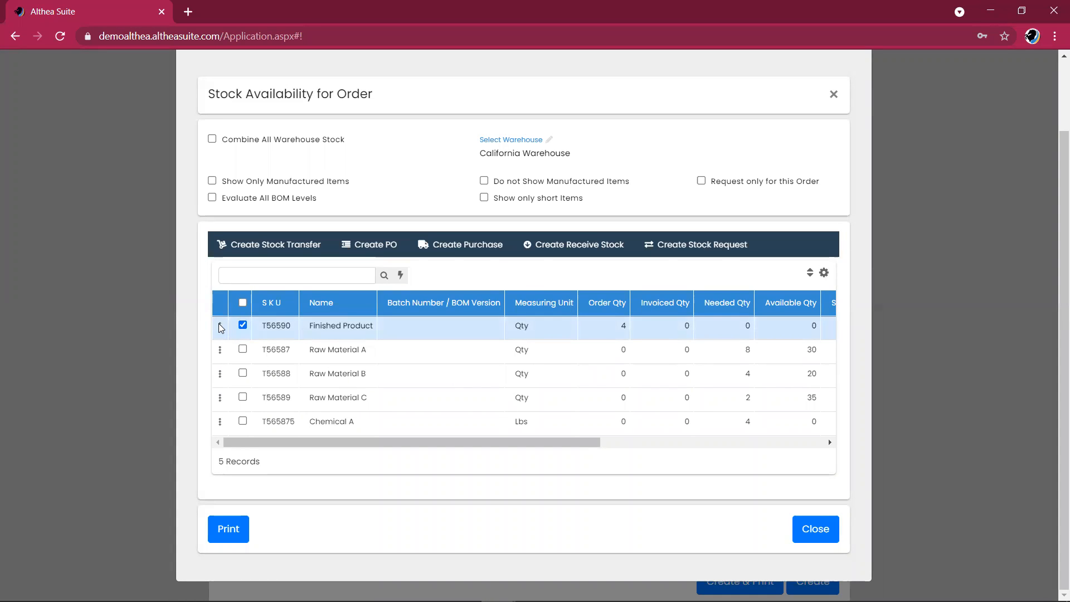
left_click(219, 328)
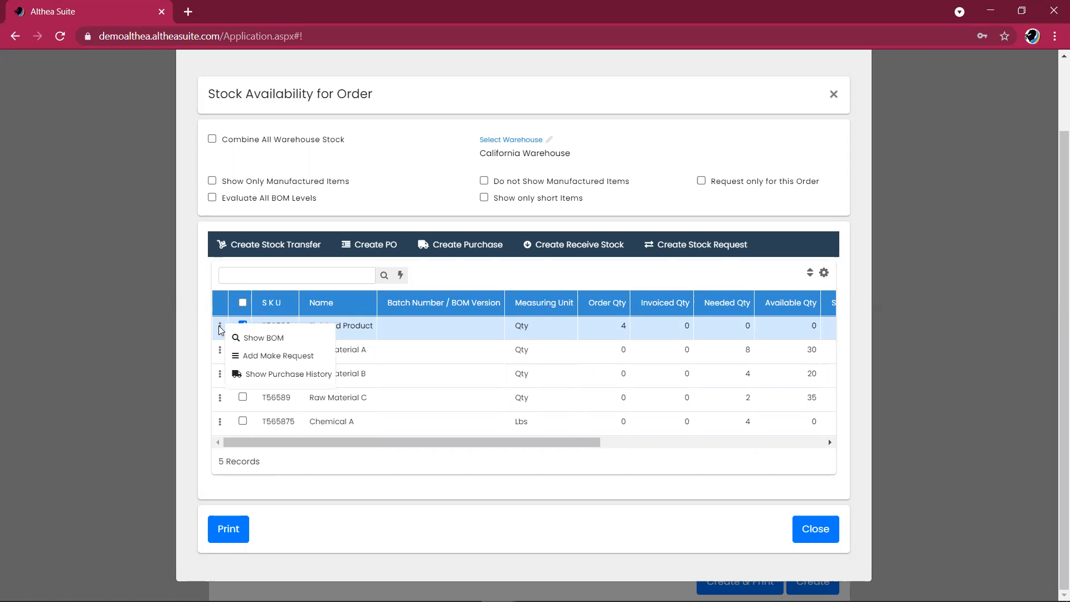
left_click(269, 356)
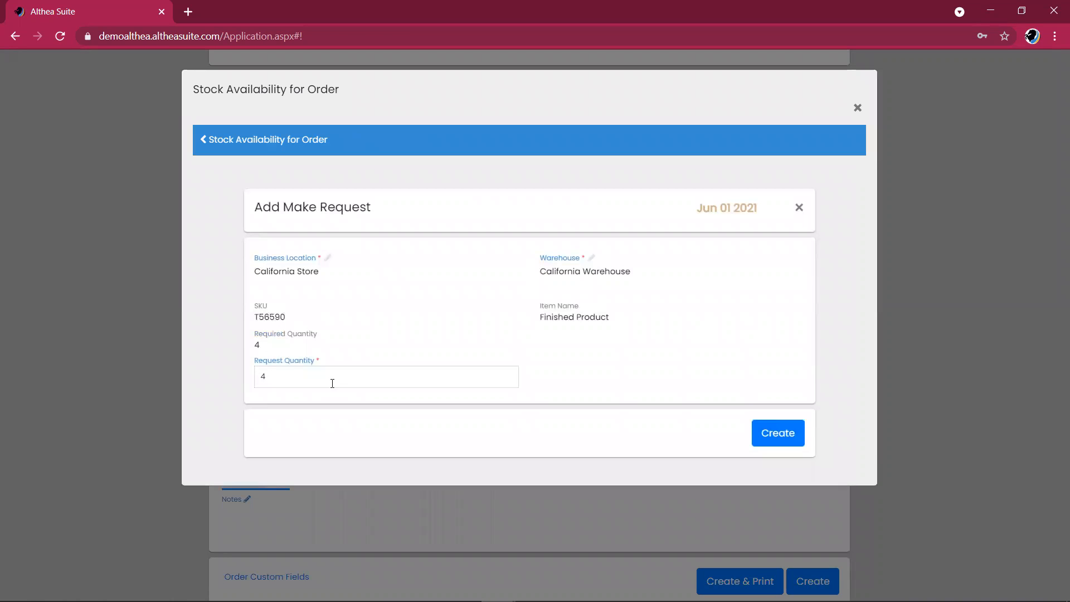
left_click(332, 383)
left_click(757, 443)
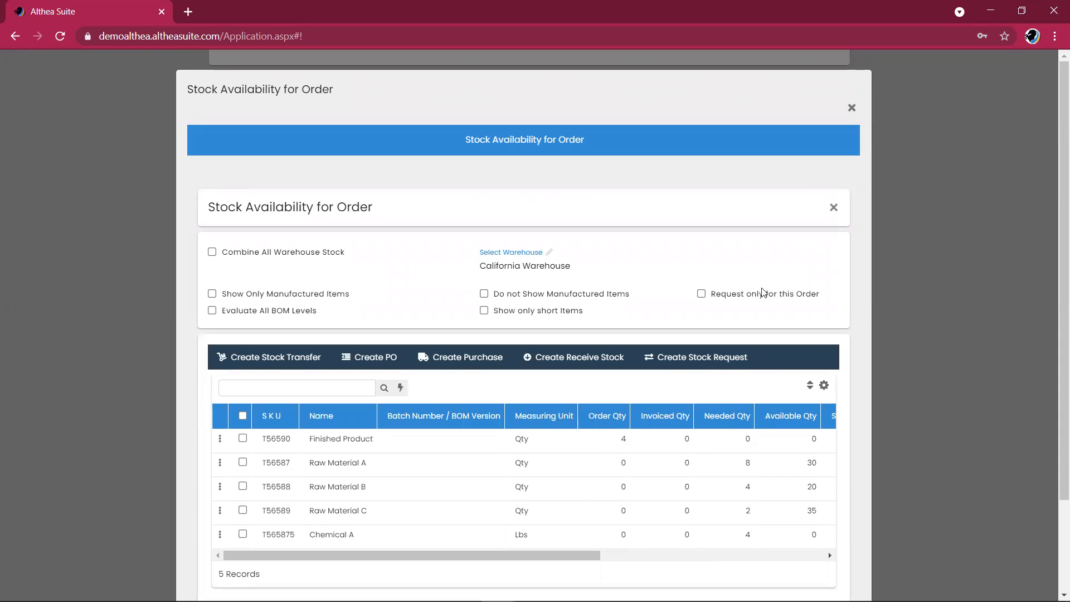
Close the stock availability view and finish creating the order.
scroll(756, 298, "down", 1)
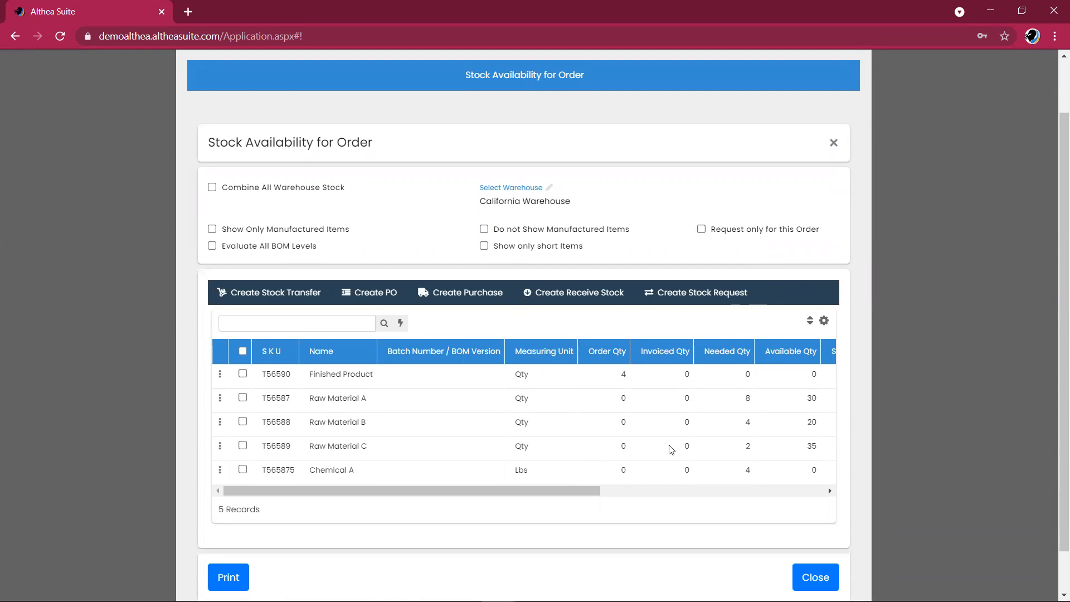
left_click(817, 580)
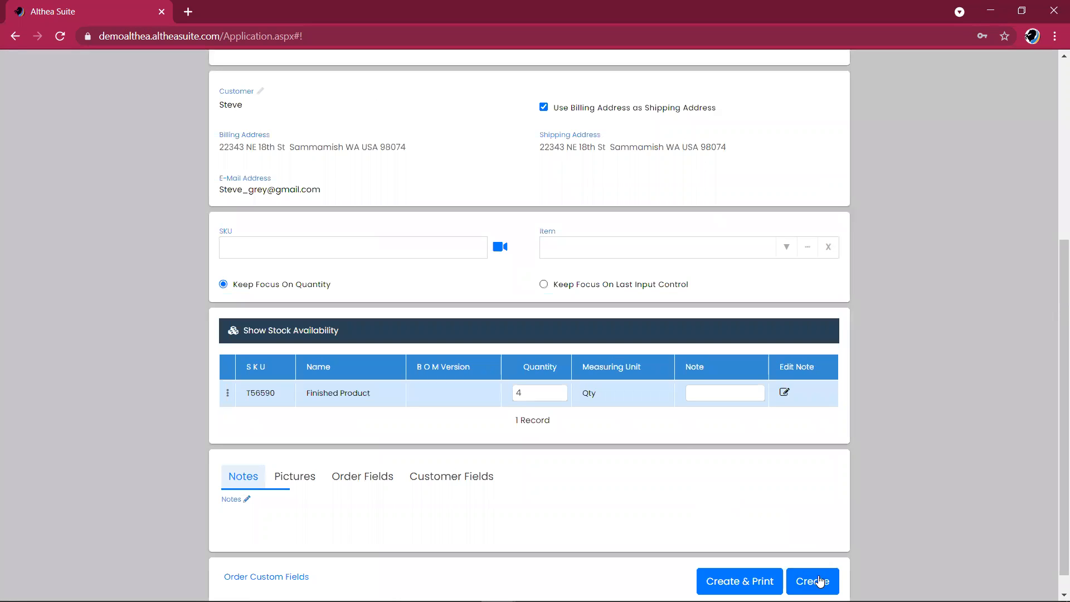
left_click(819, 581)
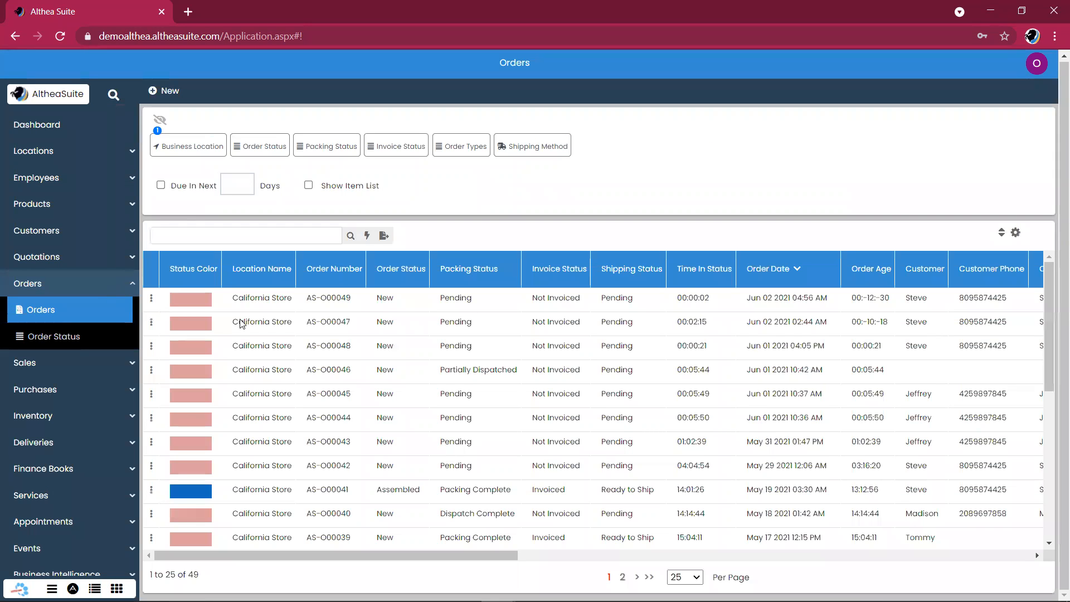
Open the inventory make list and start executing the pending make request for the new order.
left_click(265, 303)
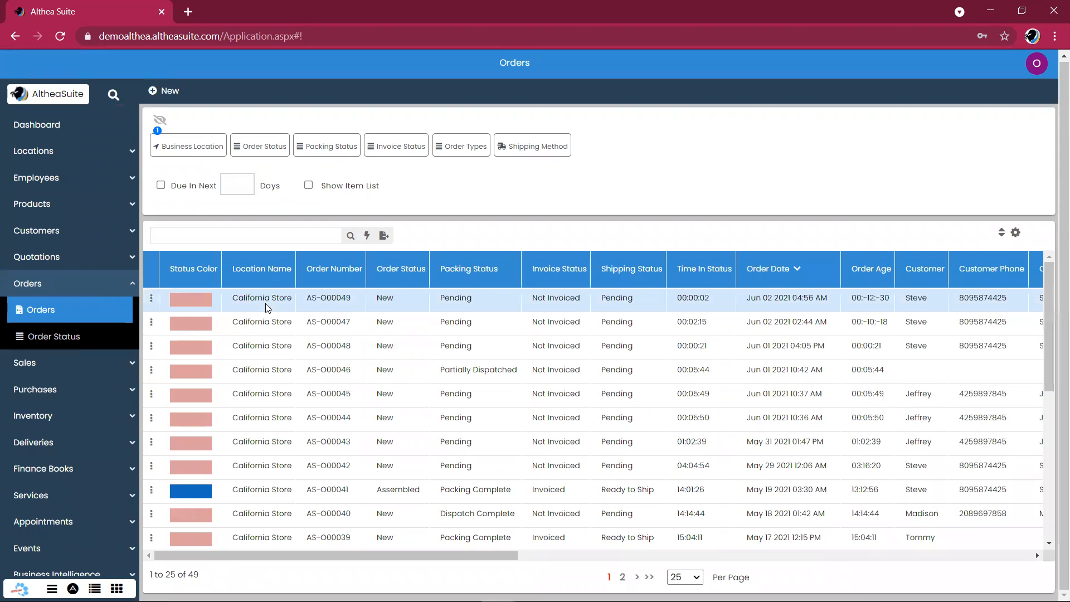
left_click(87, 297)
scroll(77, 355, "down", 2)
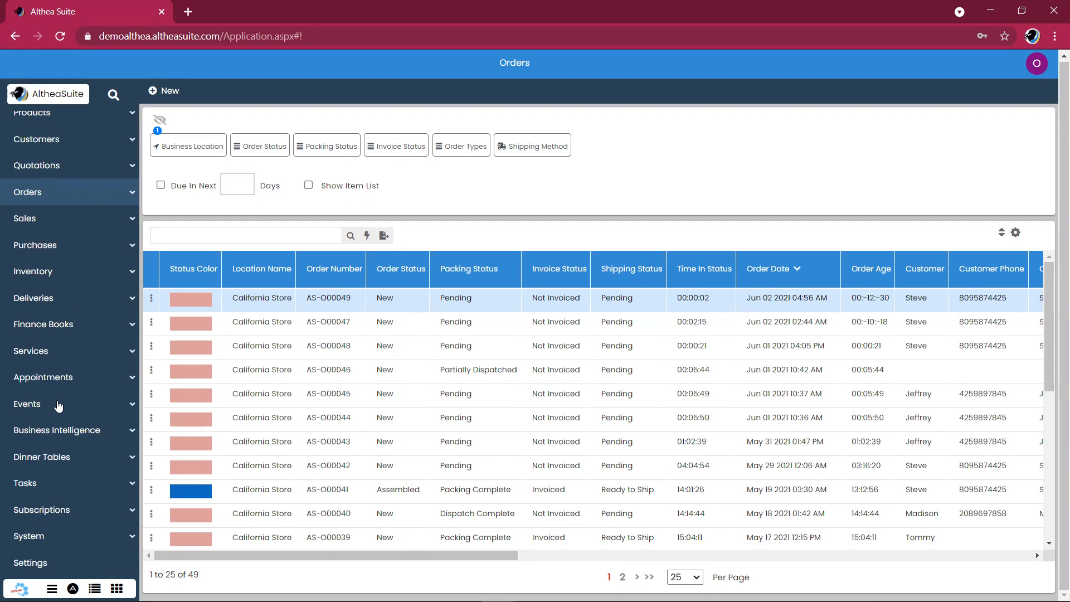
left_click(71, 273)
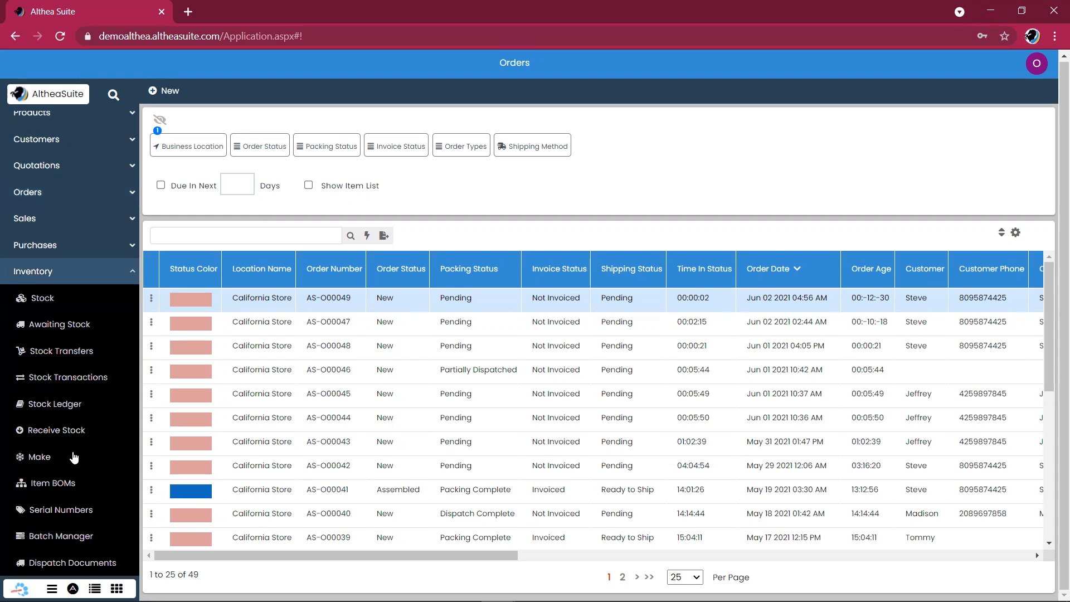
left_click(74, 457)
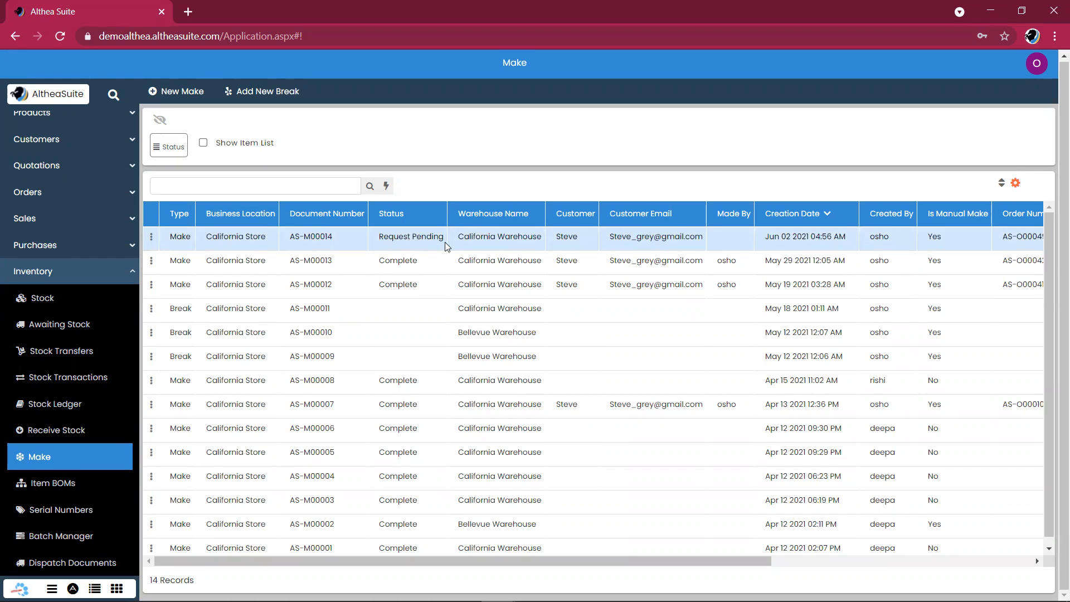
left_click(152, 238)
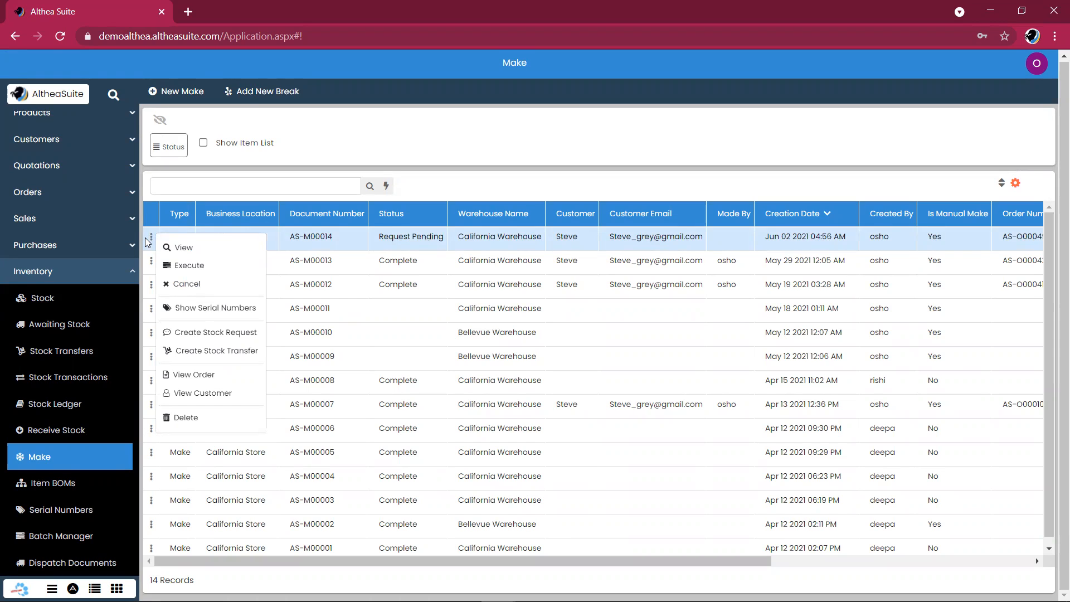
left_click(171, 267)
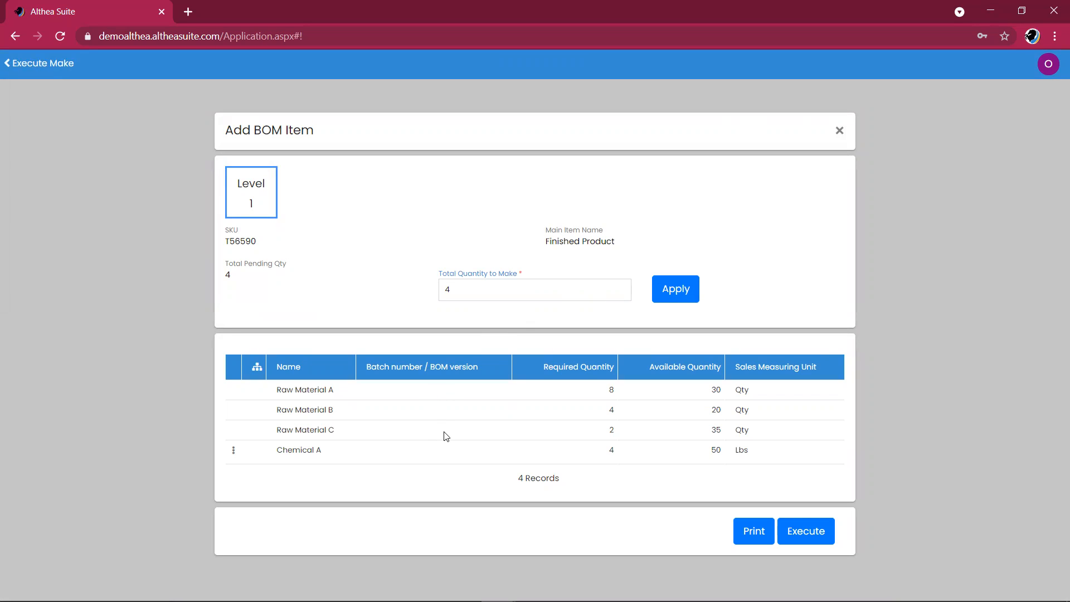
left_click(233, 450)
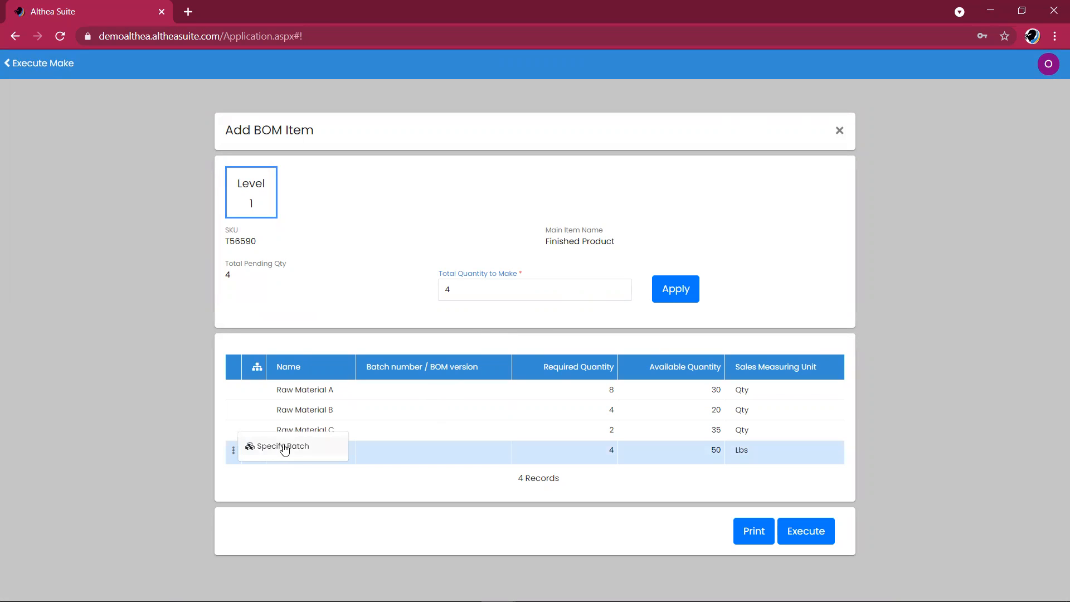
left_click(285, 446)
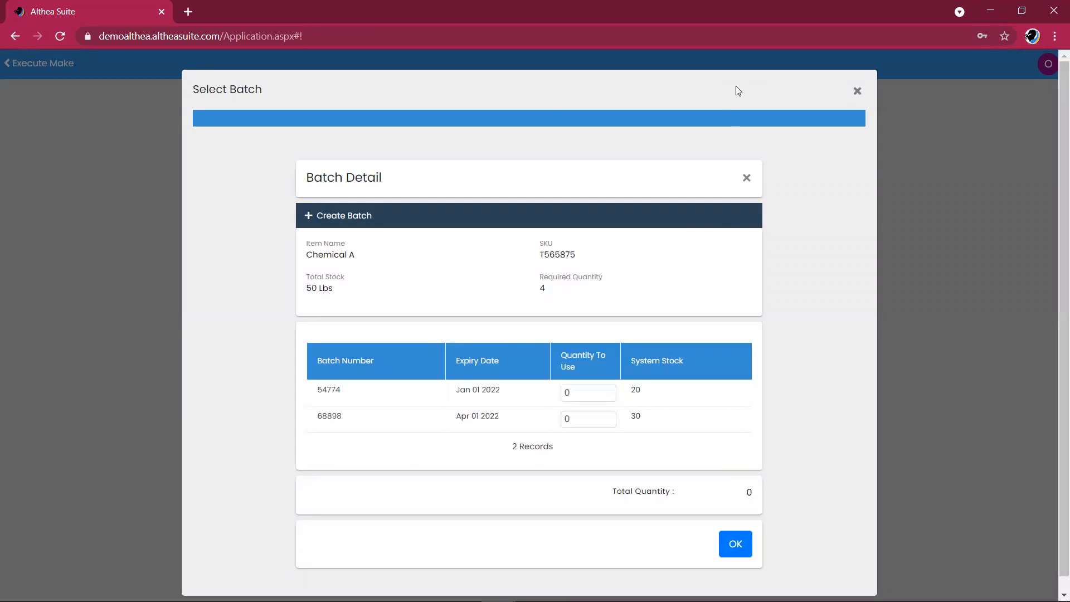
left_click(857, 91)
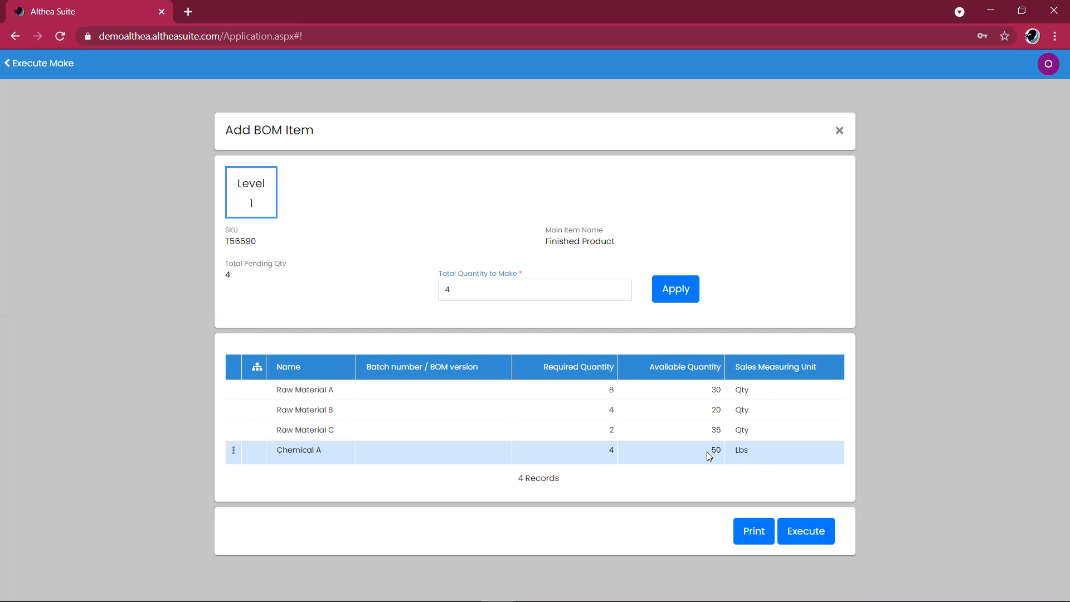
Specify a quantity of 4 from batch 54774 for Chemical A and execute the Finished Product make.
left_click(235, 449)
left_click(264, 450)
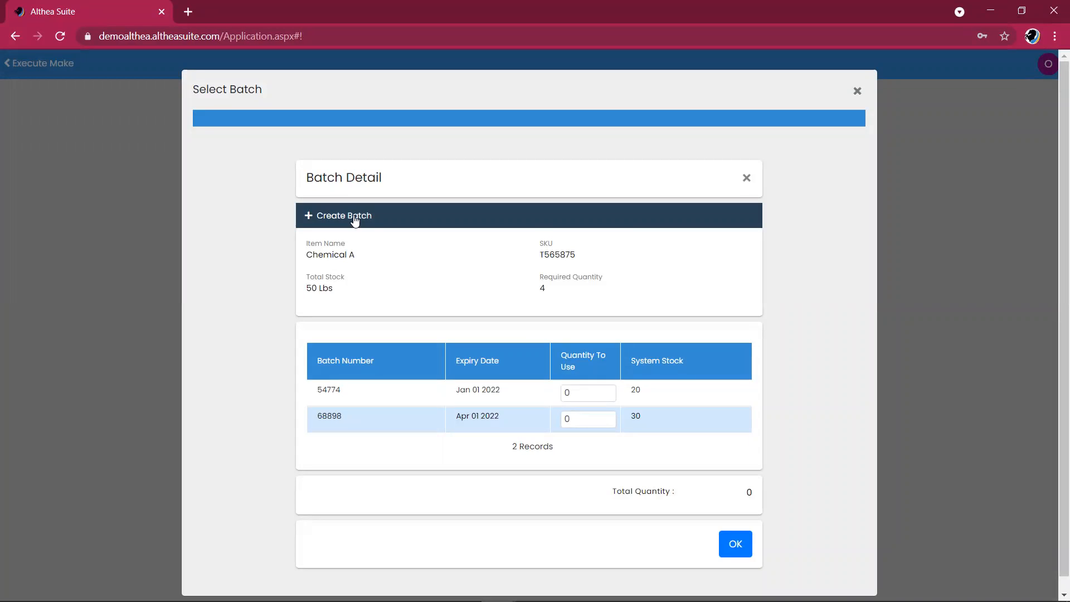
left_click(602, 395)
type("4")
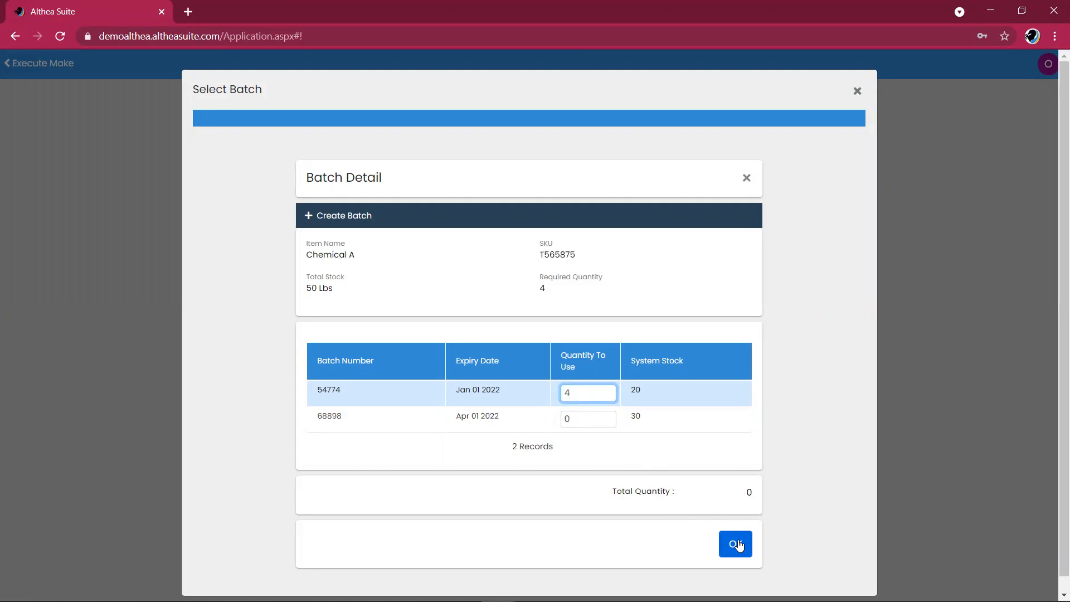
left_click(695, 494)
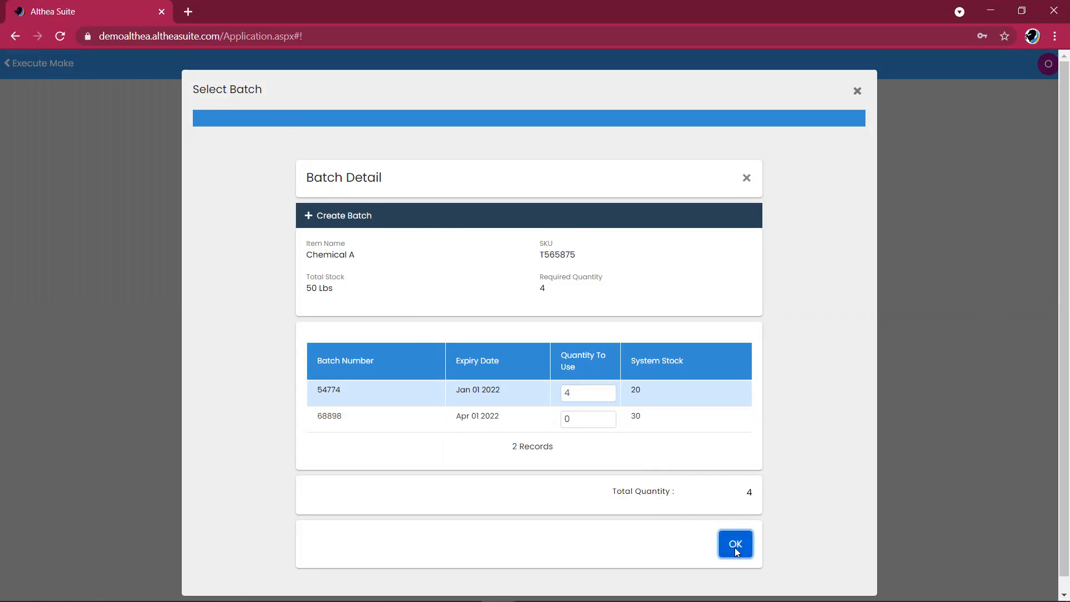
left_click(735, 547)
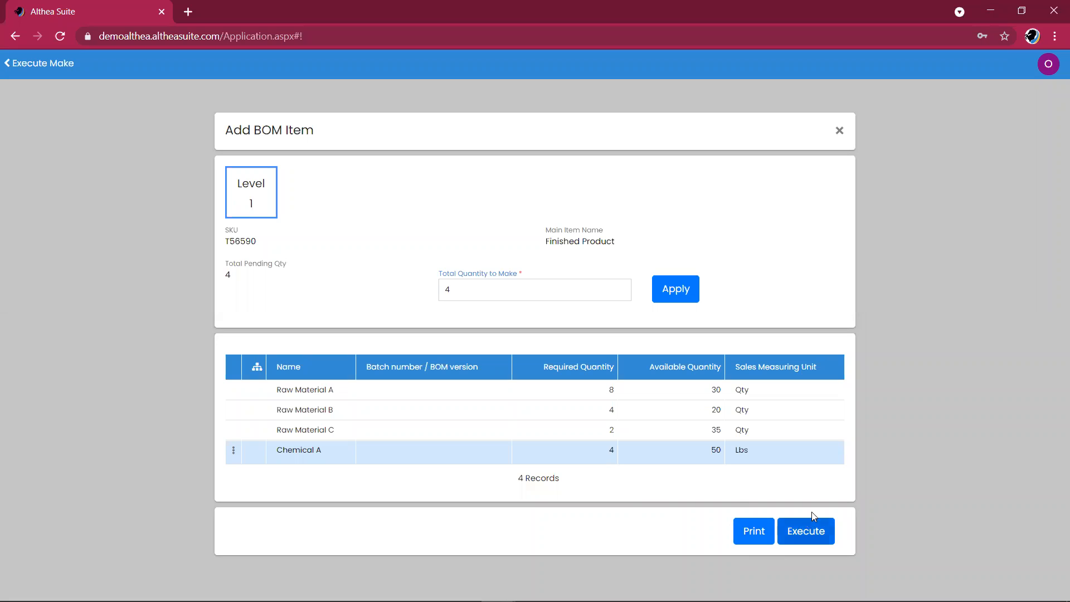
left_click(813, 530)
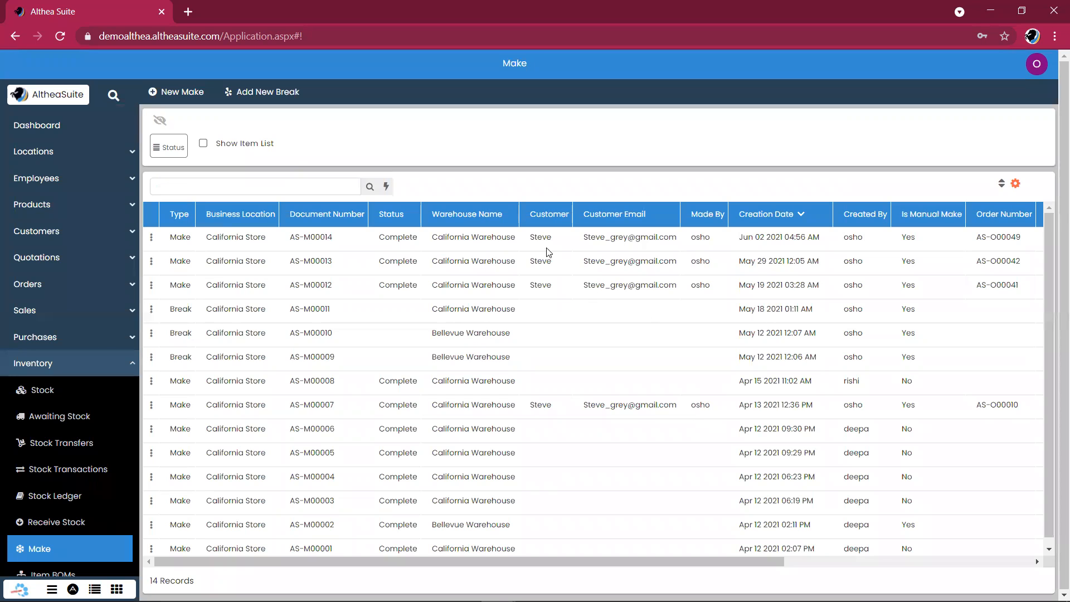
left_click(544, 239)
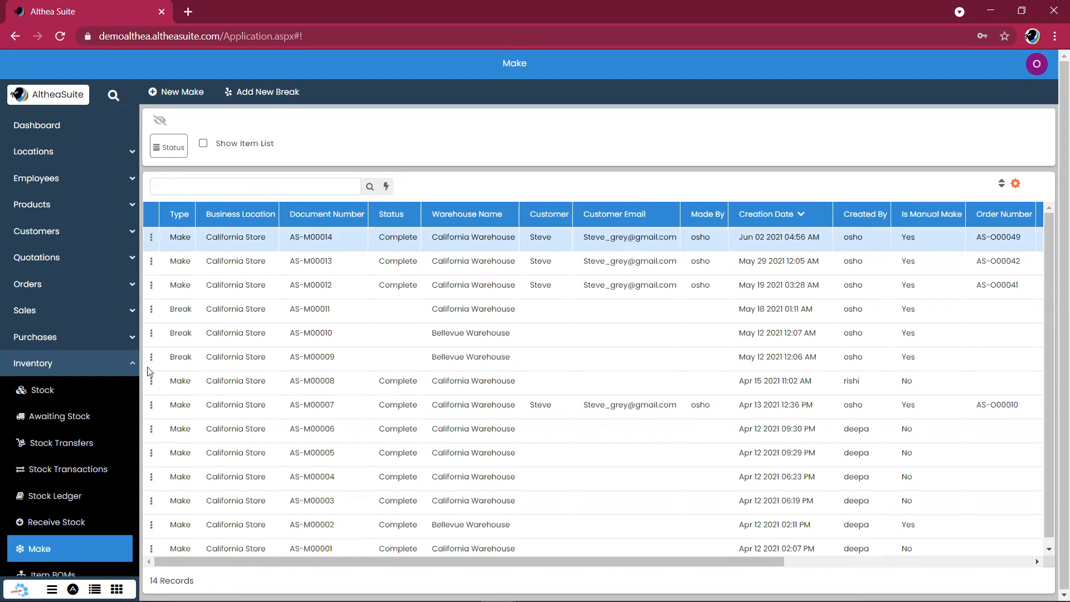
Filter the California Warehouse stock to the BOM category and check the quantities of Finished Product and Chemical A.
left_click(87, 389)
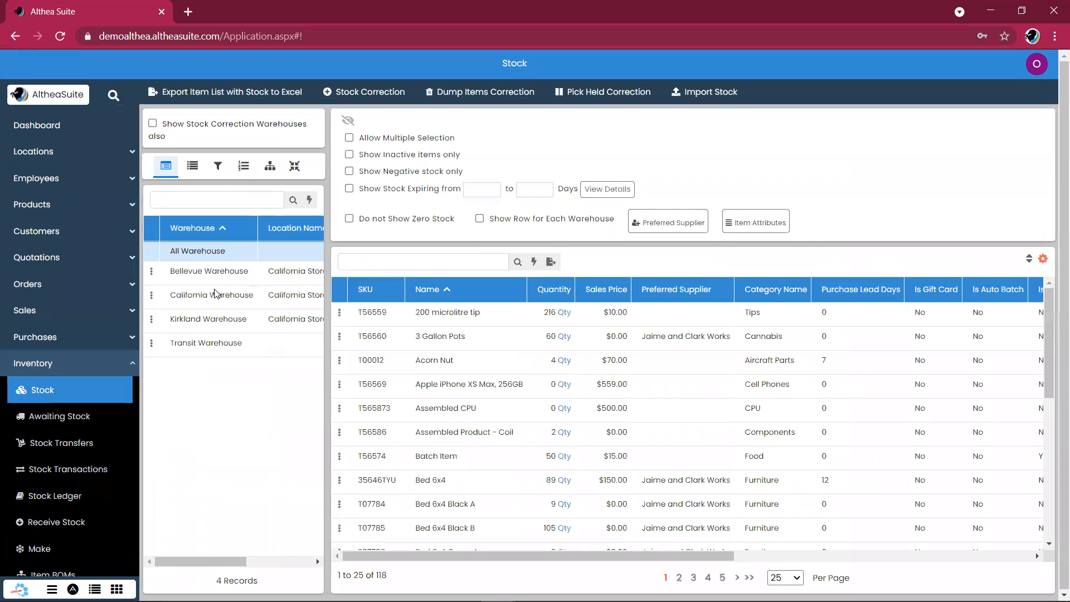
left_click(304, 293)
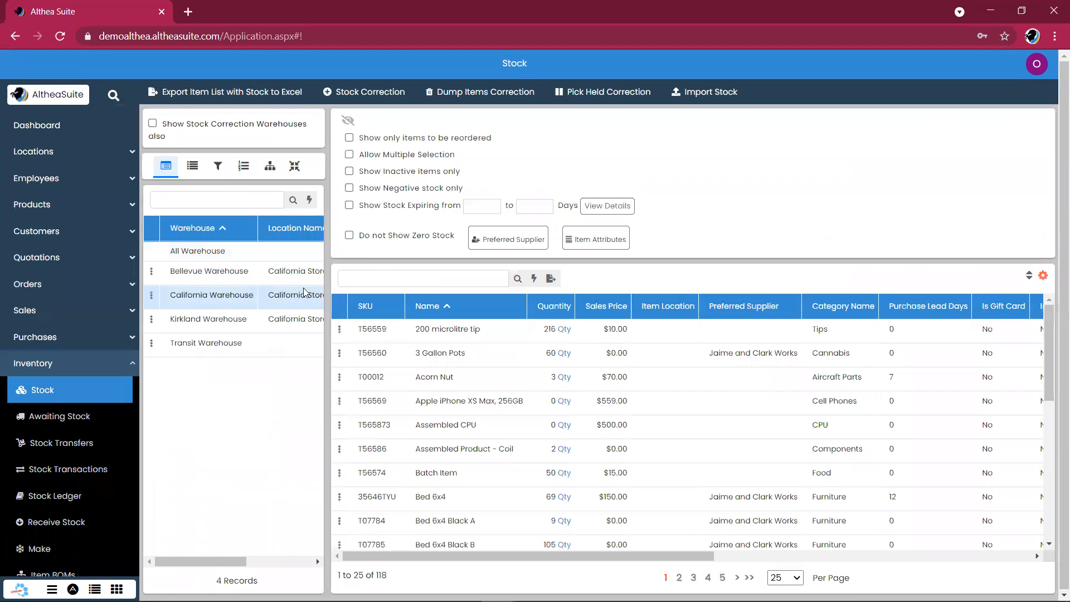
left_click(365, 276)
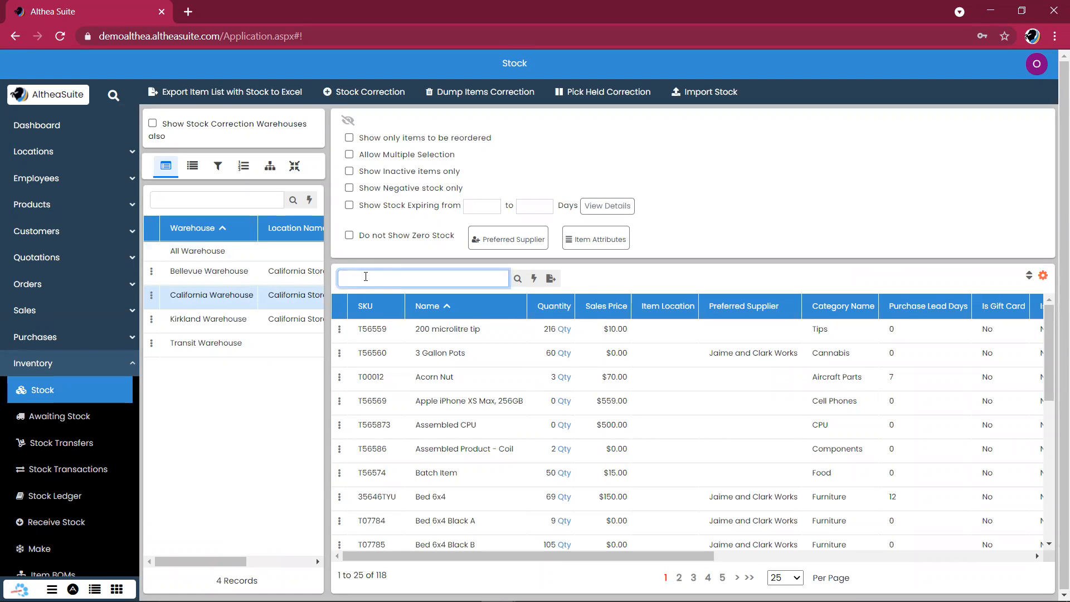
left_click(218, 167)
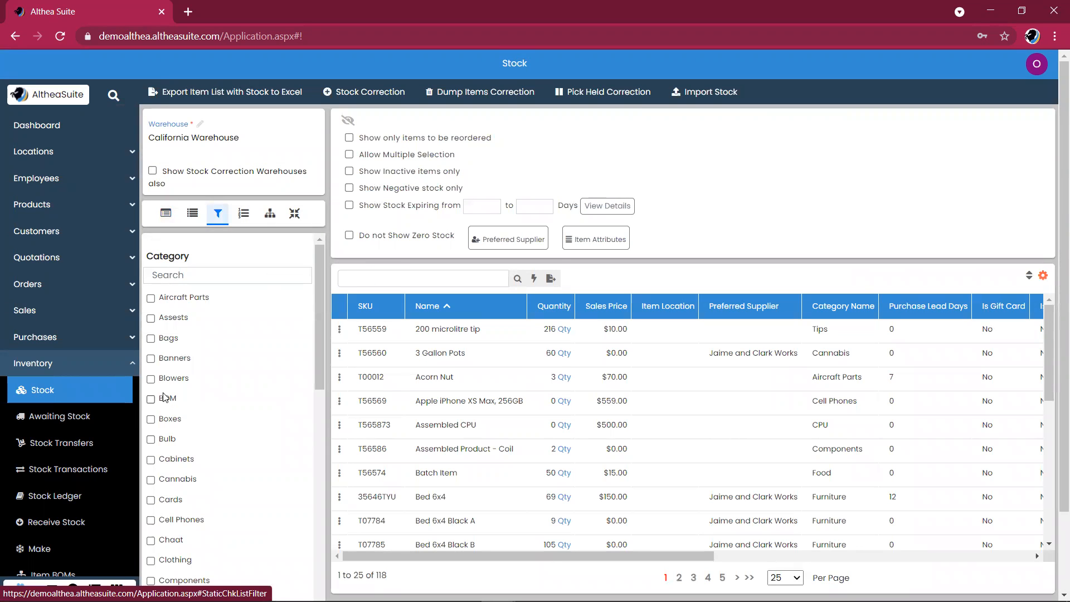
left_click(151, 399)
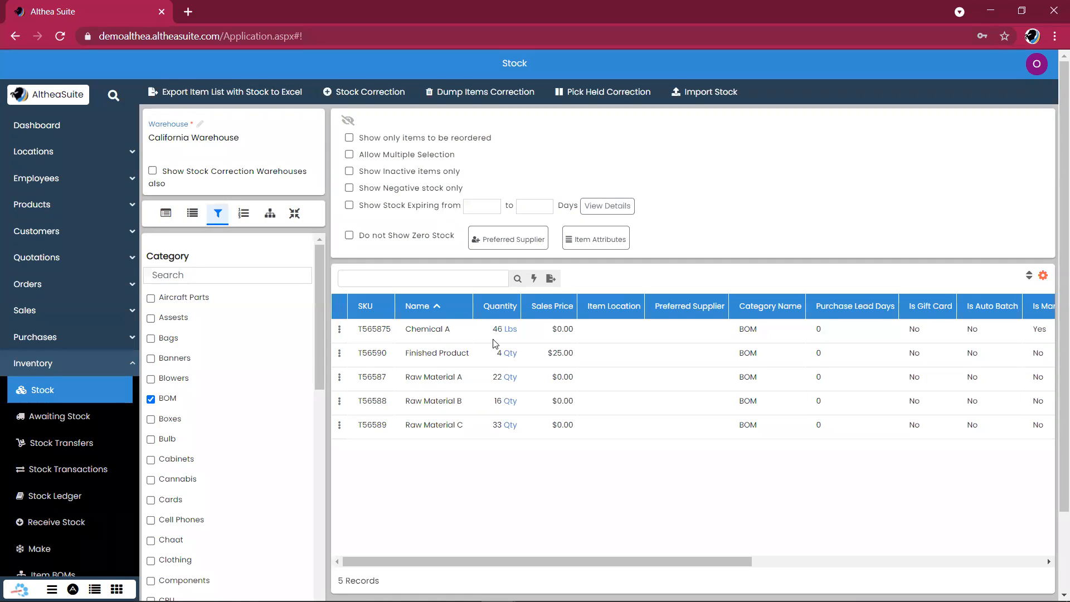
left_click(465, 357)
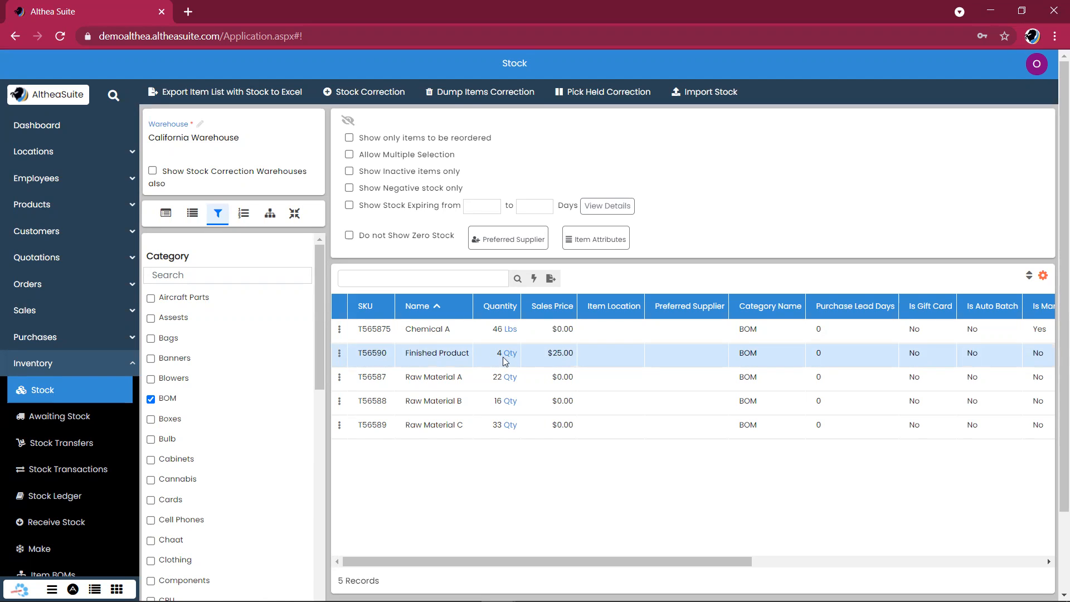
left_click(488, 334)
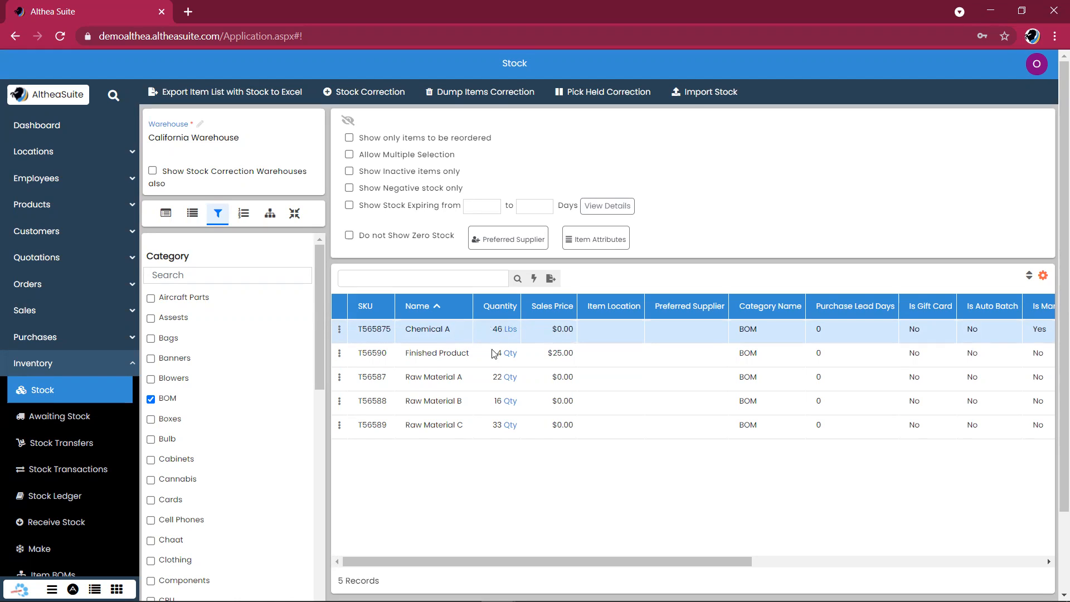
left_click(441, 356)
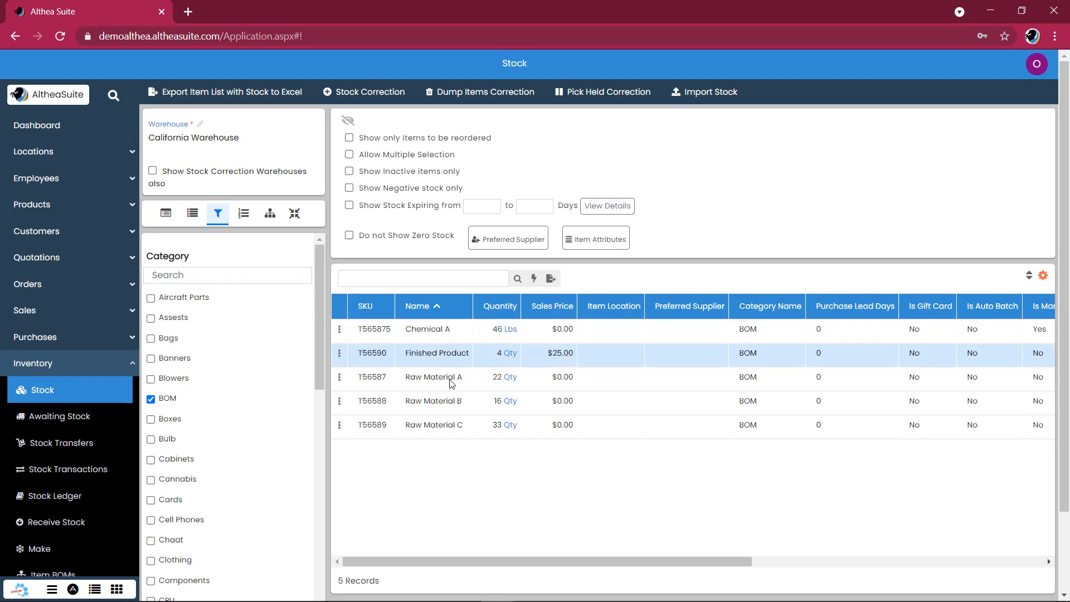
Show the batches of Chemical A in California Warehouse, compare each batch's quantity with the total, and close the batch view.
left_click(340, 329)
left_click(521, 345)
left_click(339, 329)
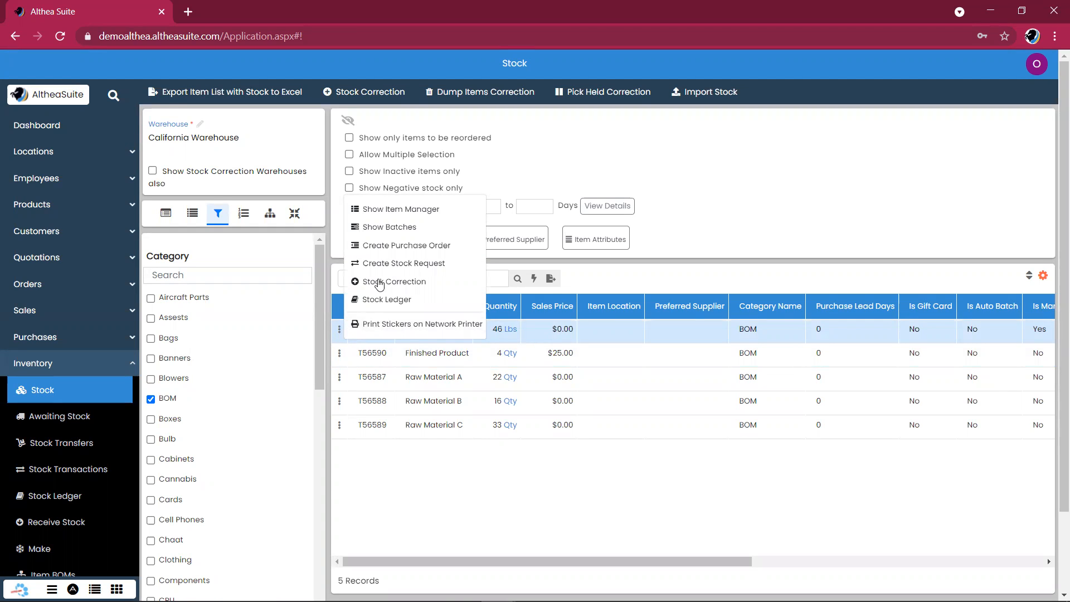
left_click(408, 233)
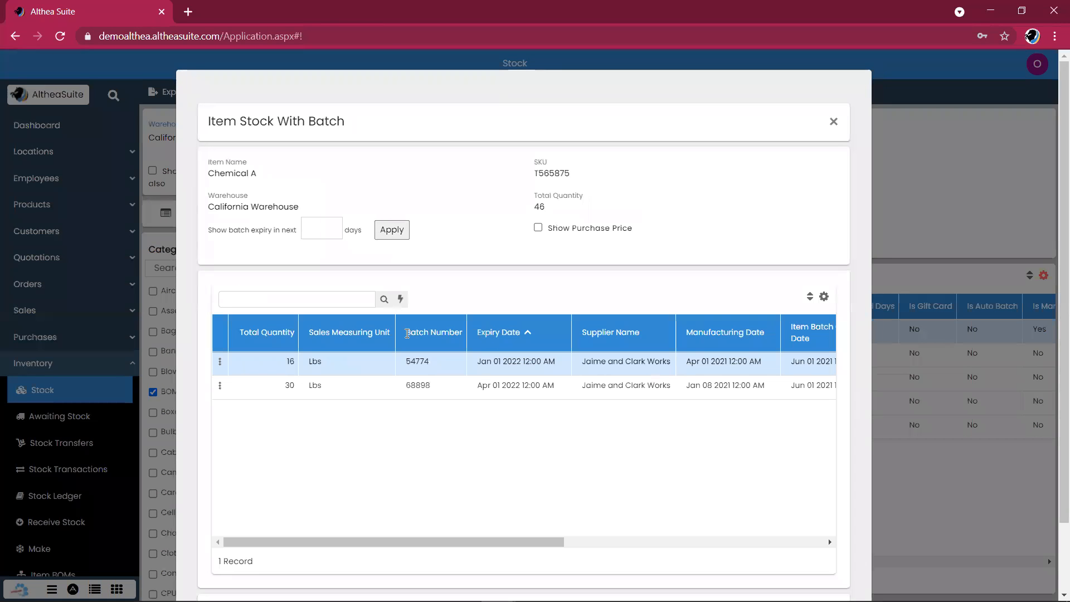
left_click(305, 387)
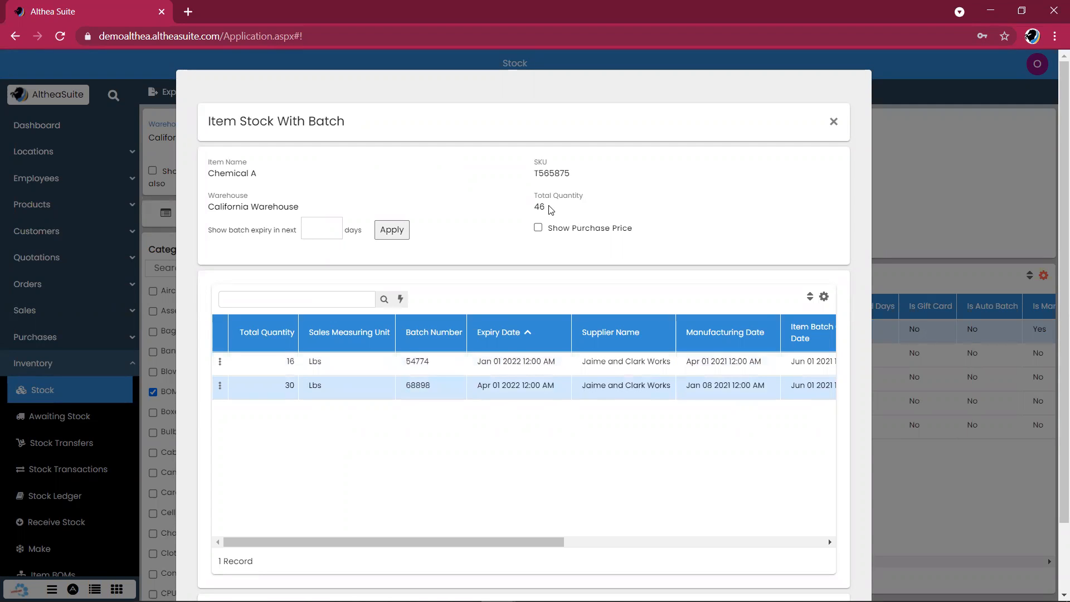
left_click_drag(545, 207, 534, 207)
left_click(277, 369)
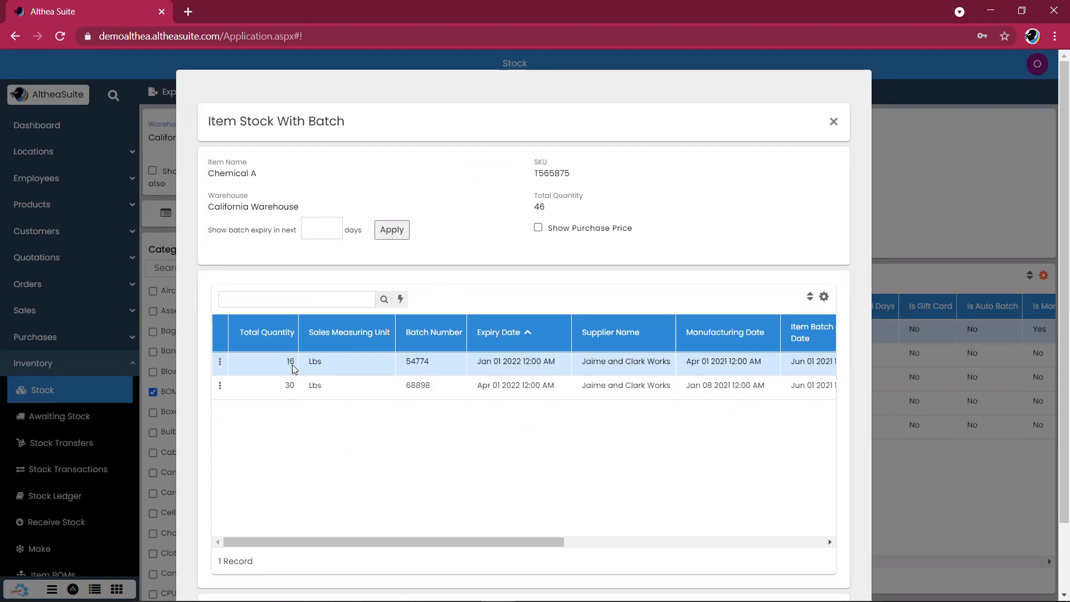
left_click(279, 384)
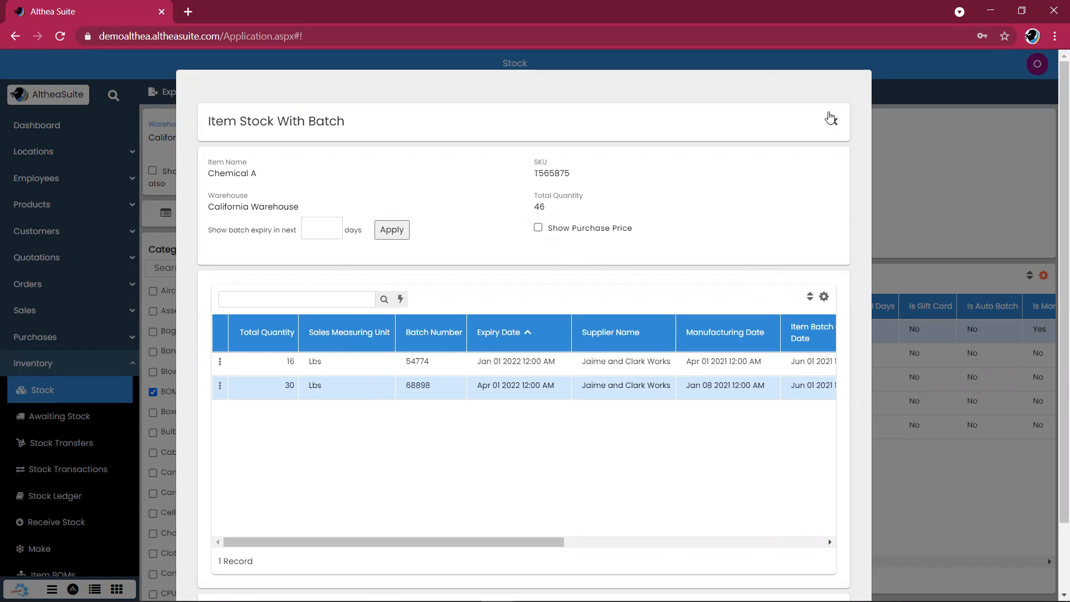
left_click(831, 119)
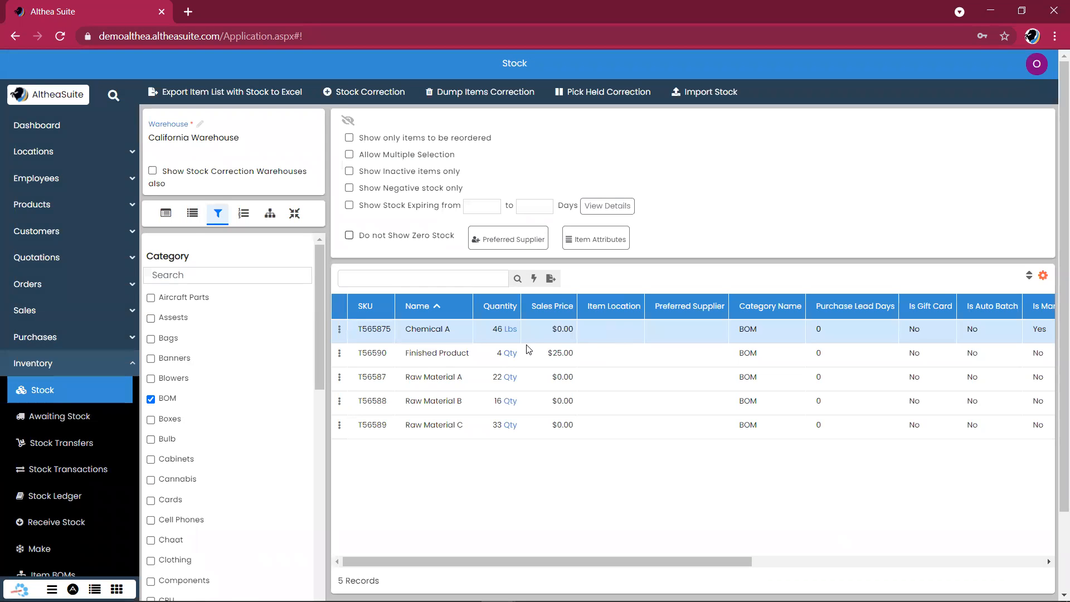